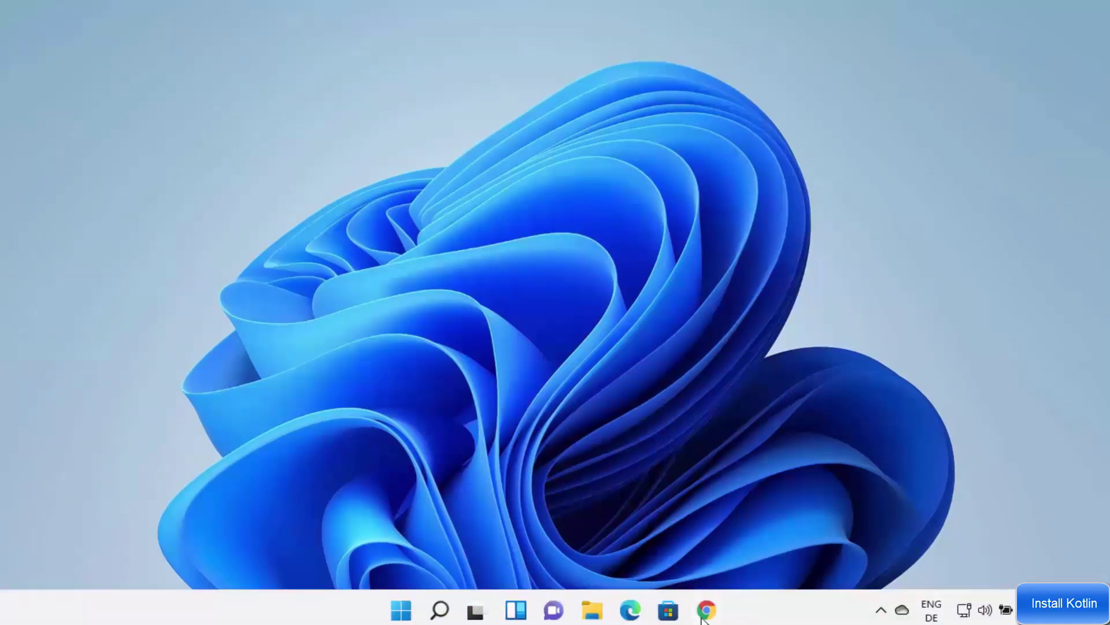
- Open Oracle's Java Downloads page in Chrome from the search results for java jdk download
left_click(708, 605)
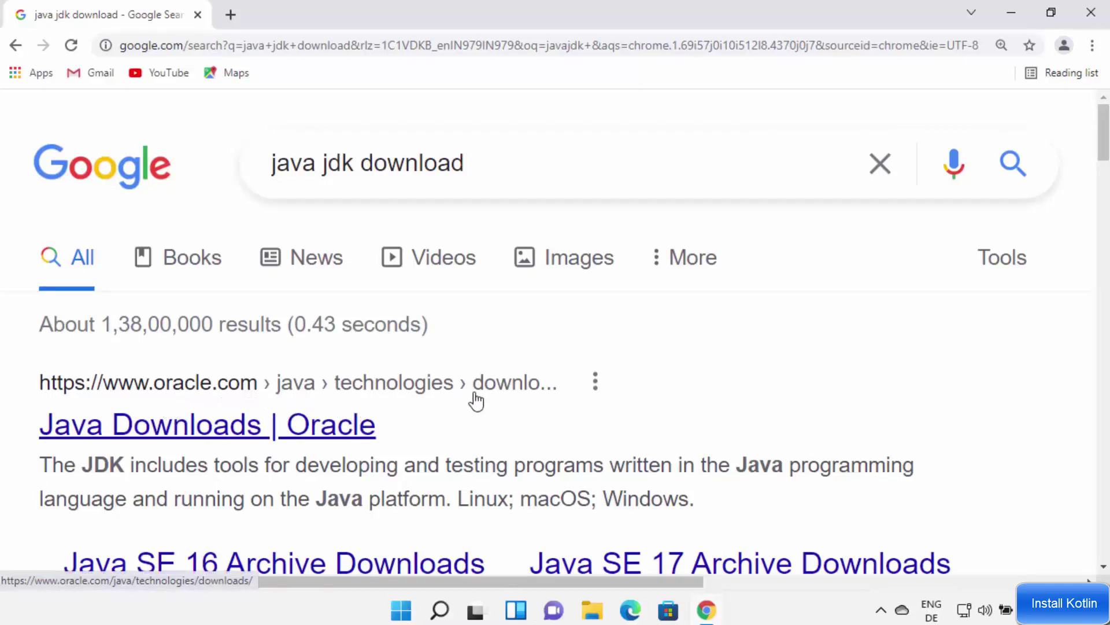
left_click(298, 426)
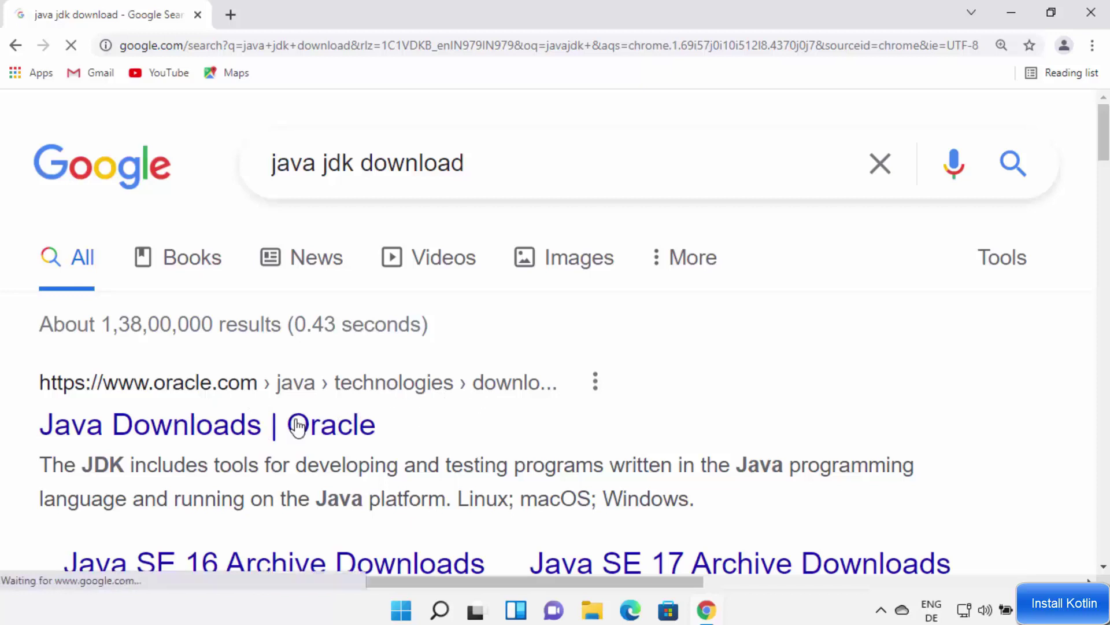
left_click(391, 44)
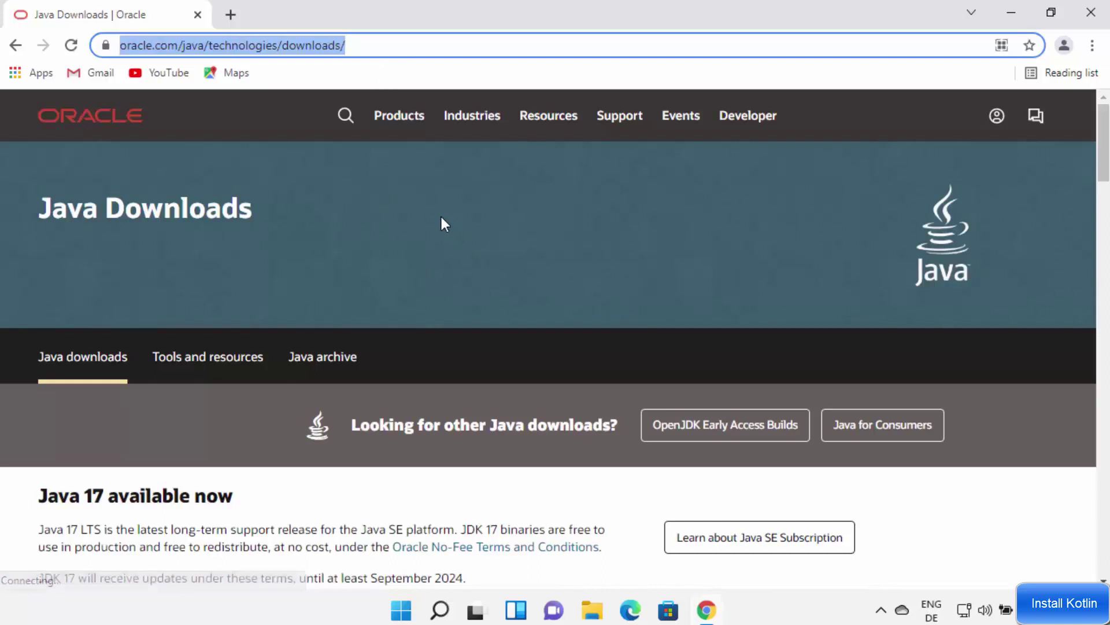
- Download the Windows x64 Installer (jdk-17_windows-x64_bin.exe) of Java SE Development Kit 17.0.1
scroll(443, 224, "down", 3)
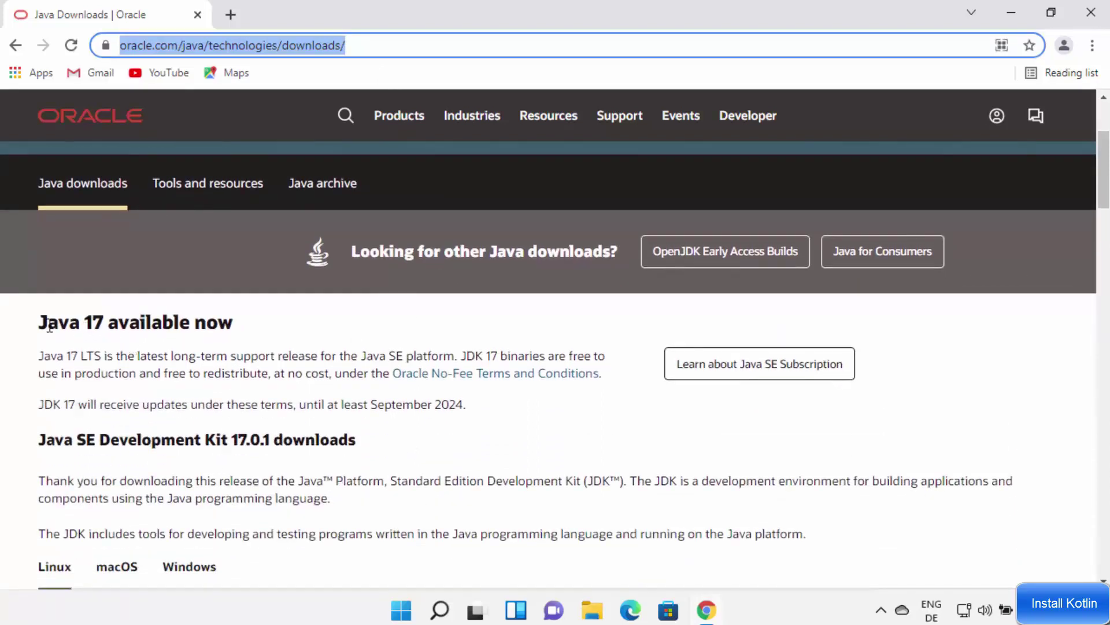
left_click_drag(38, 323, 387, 328)
scroll(394, 334, "down", 3)
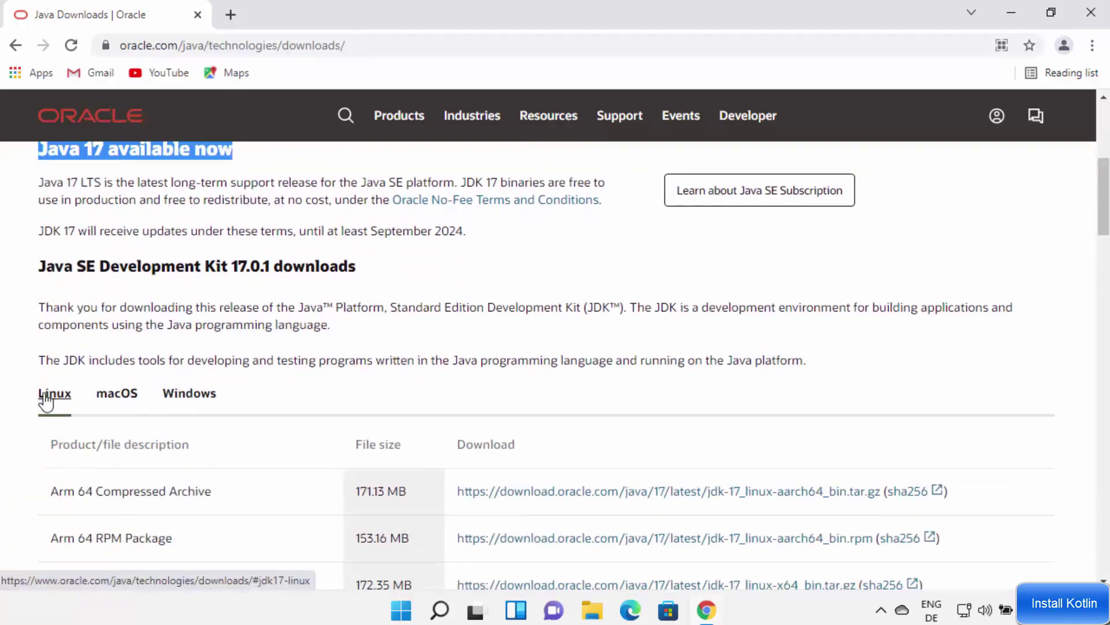
left_click(105, 402)
left_click(172, 399)
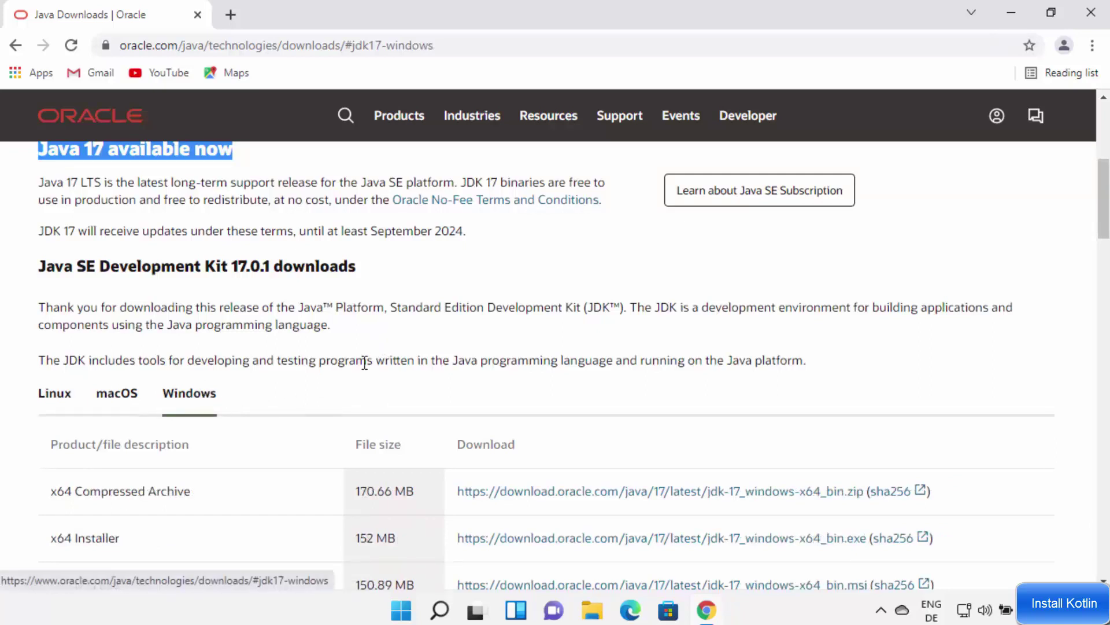
scroll(366, 363, "down", 1)
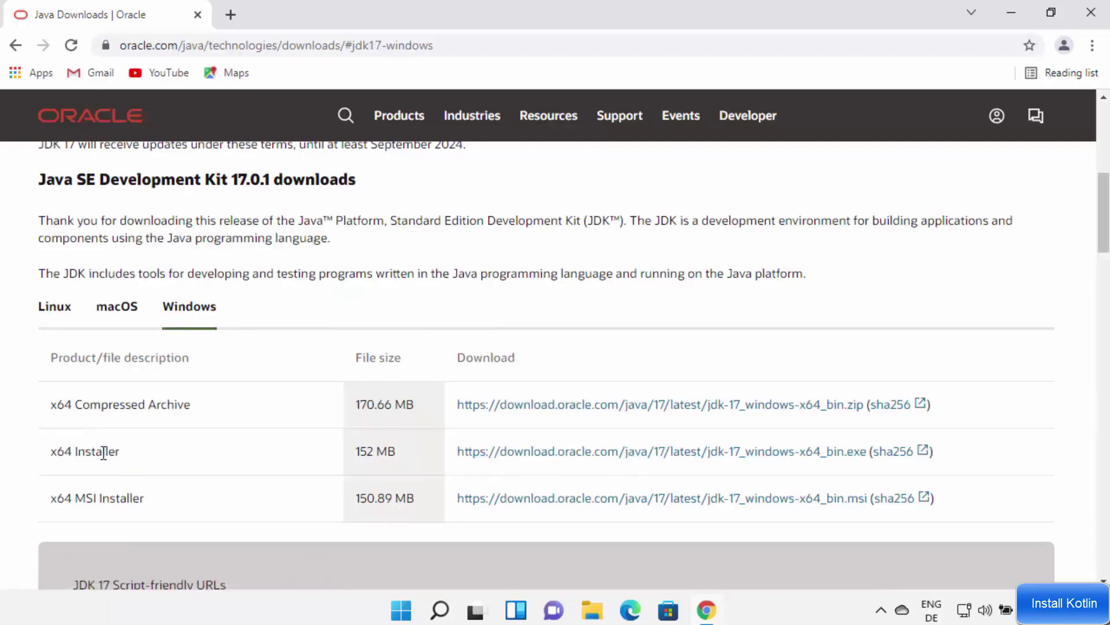
left_click(546, 453)
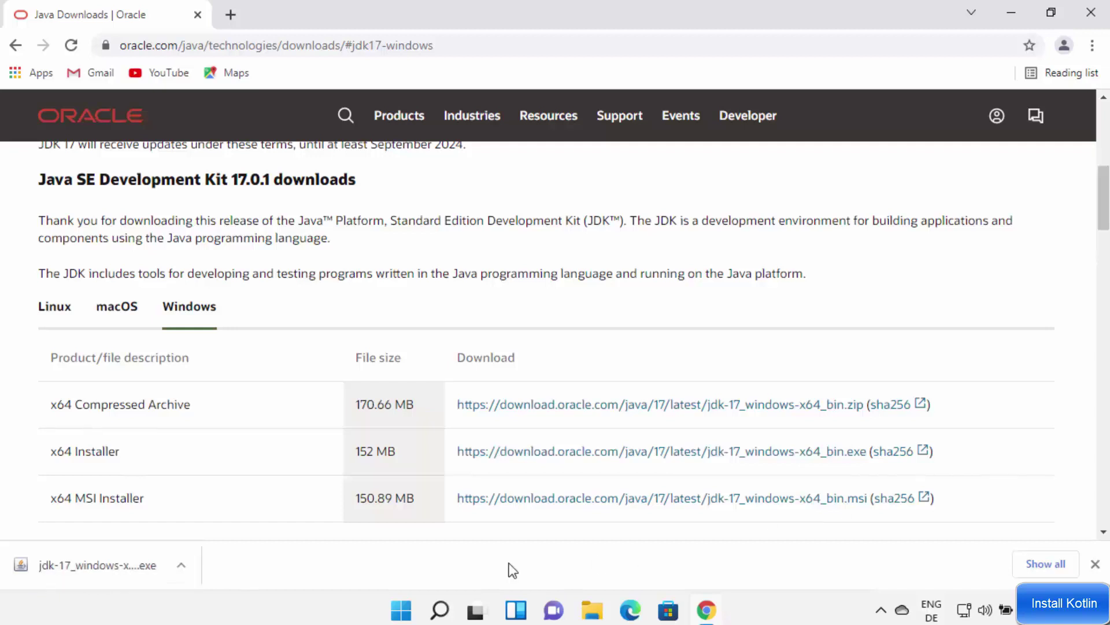
- Run the downloaded JDK 17 installer, minimize the browser and allow the installer to make changes to the device
left_click(129, 563)
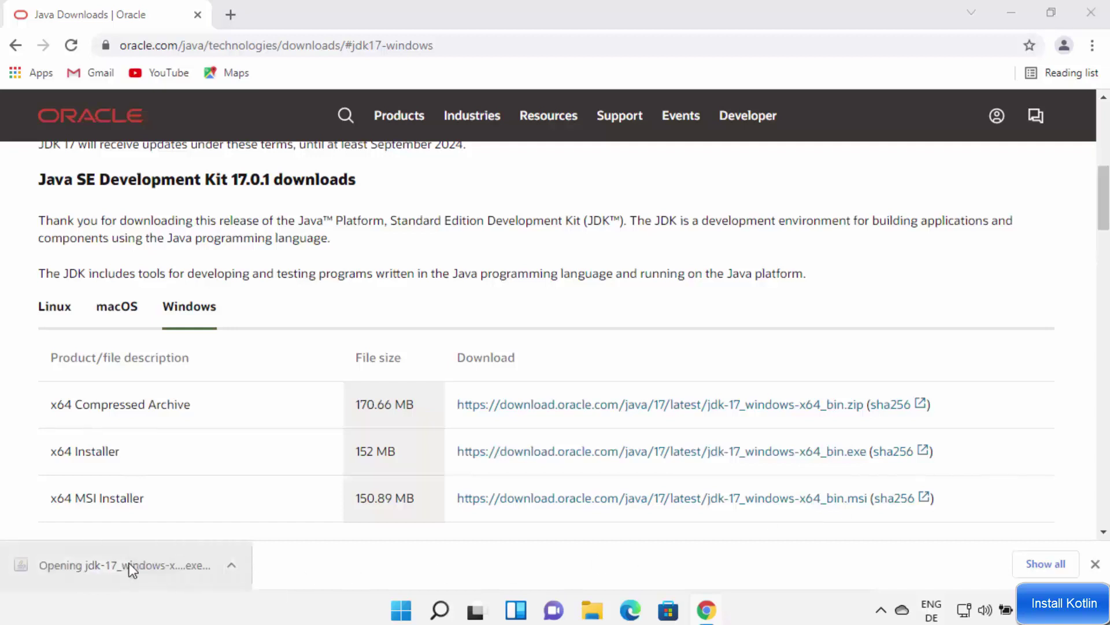
left_click(1011, 19)
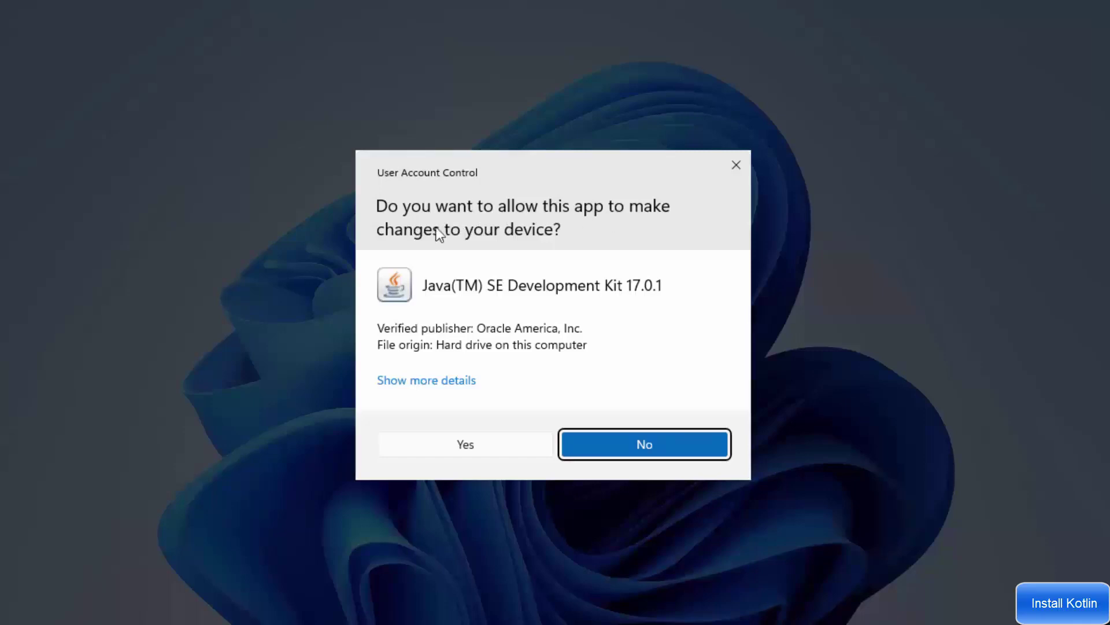
left_click(452, 445)
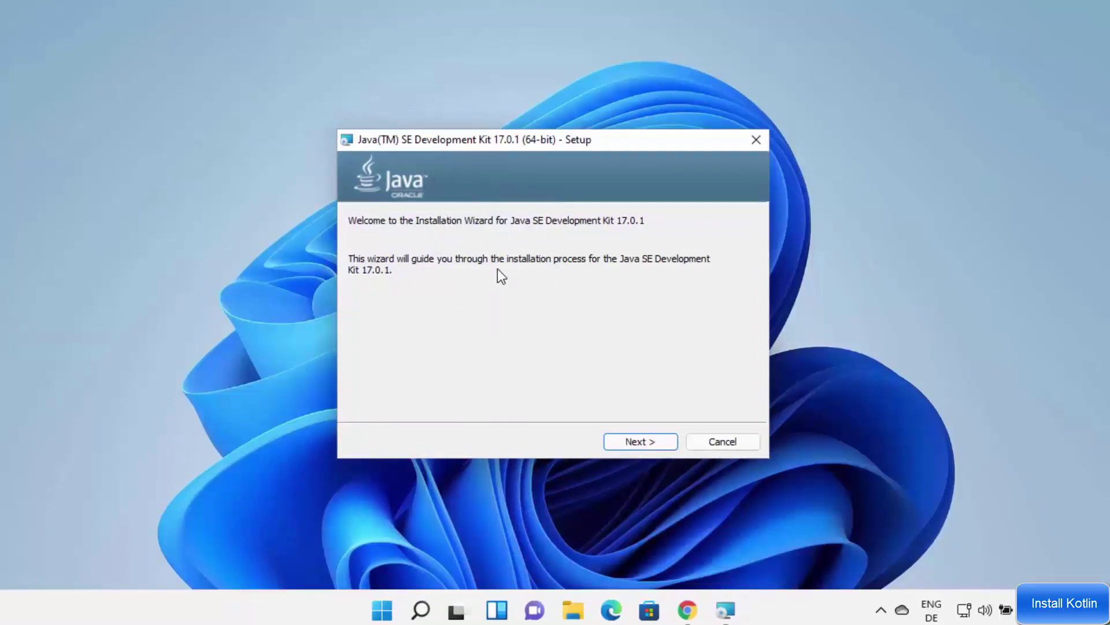
- Install Java SE Development Kit 17.0.1 in the default folder C:\Program Files\Java\jdk-17.0.1 and close the setup wizard
left_click(964, 316)
left_click(657, 441)
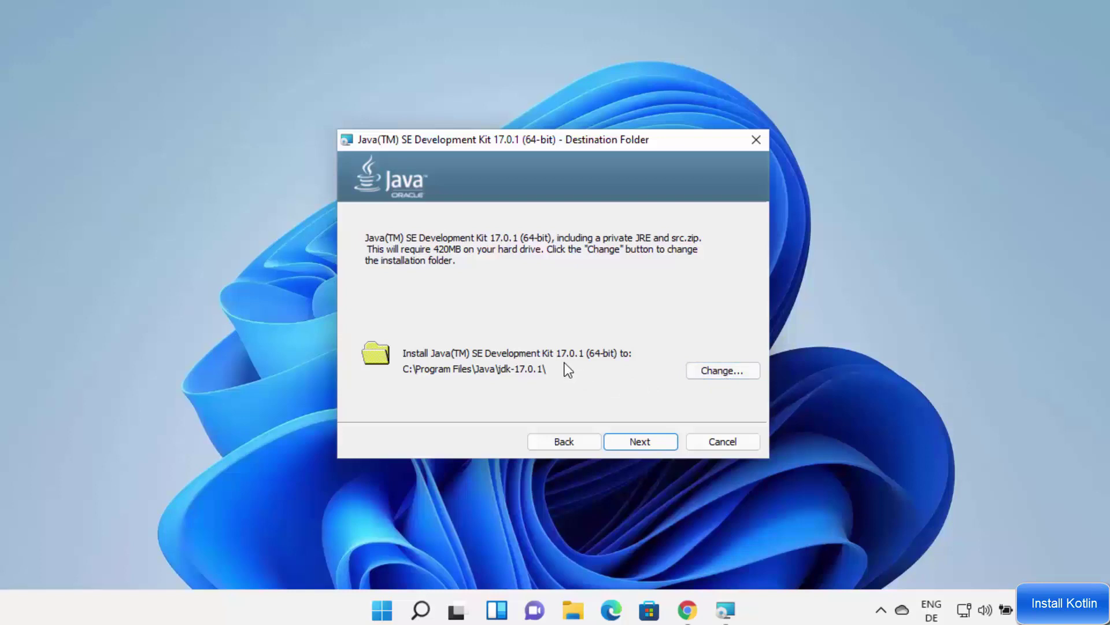
left_click(616, 441)
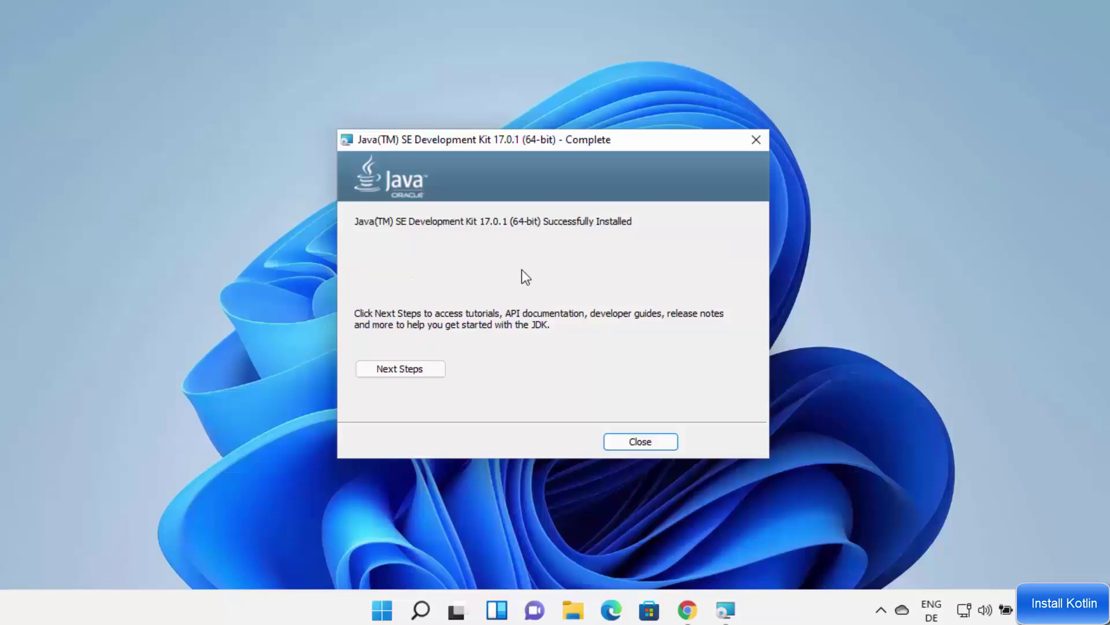
left_click(618, 442)
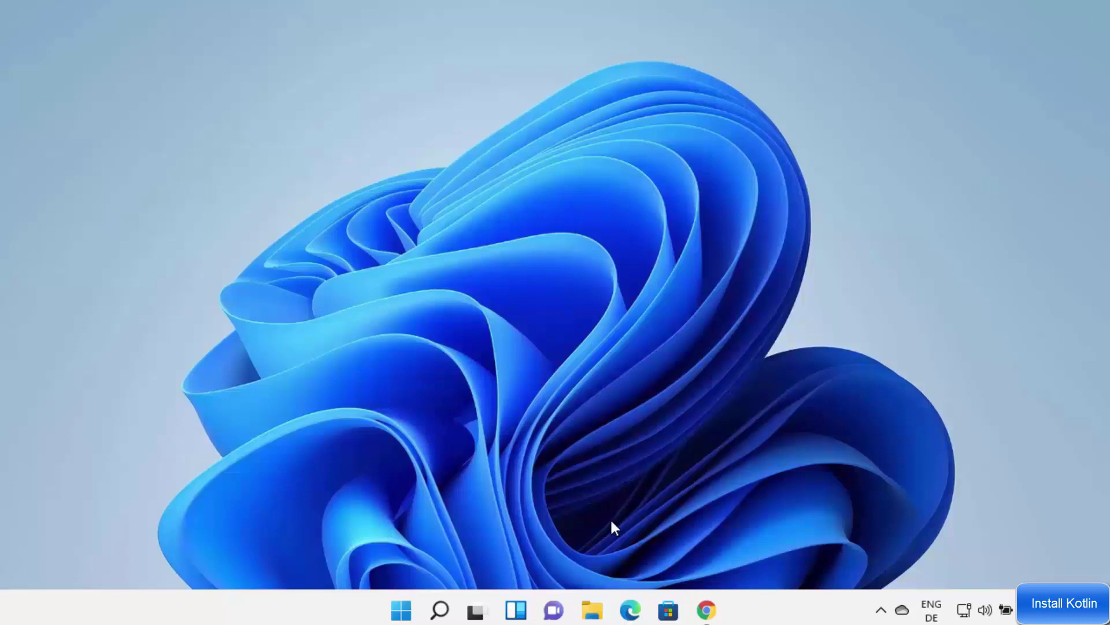
- Examine the installed JDK folder C:\Program Files\Java\jdk-17.0.1 in File Explorer, and minimize the window
left_click(591, 611)
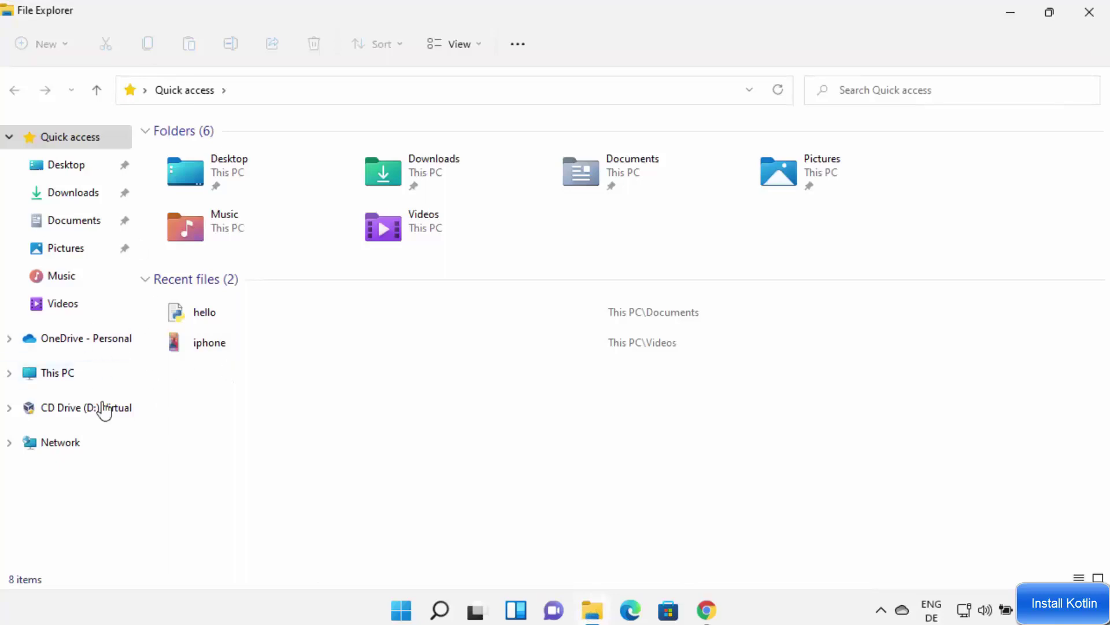
left_click(81, 375)
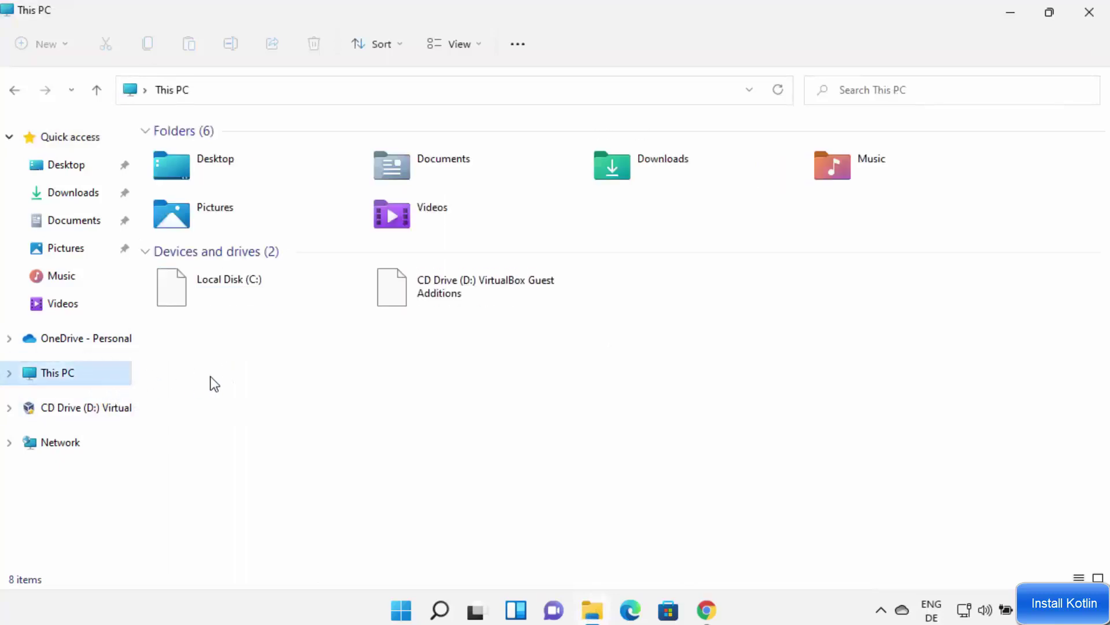
left_click(254, 306)
double_click(258, 308)
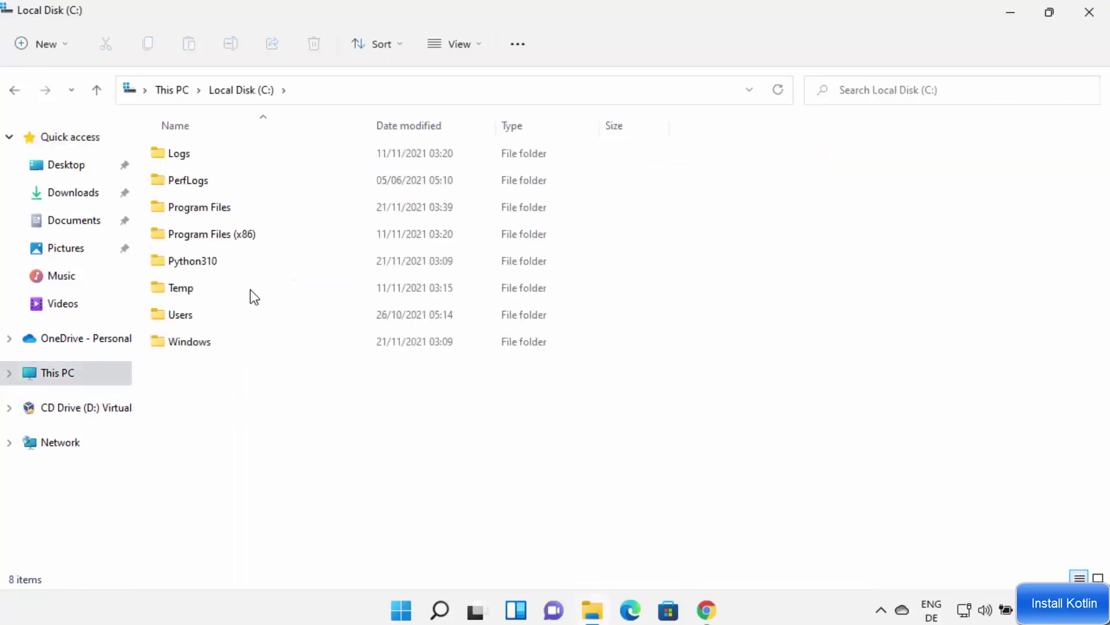
left_click(215, 215)
double_click(213, 214)
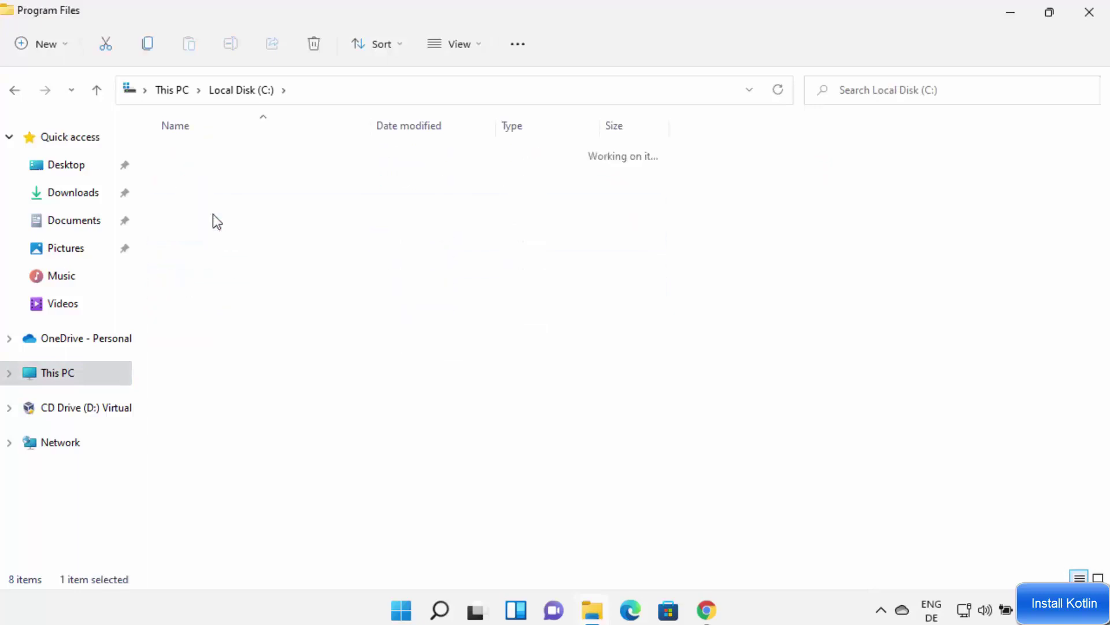
double_click(193, 294)
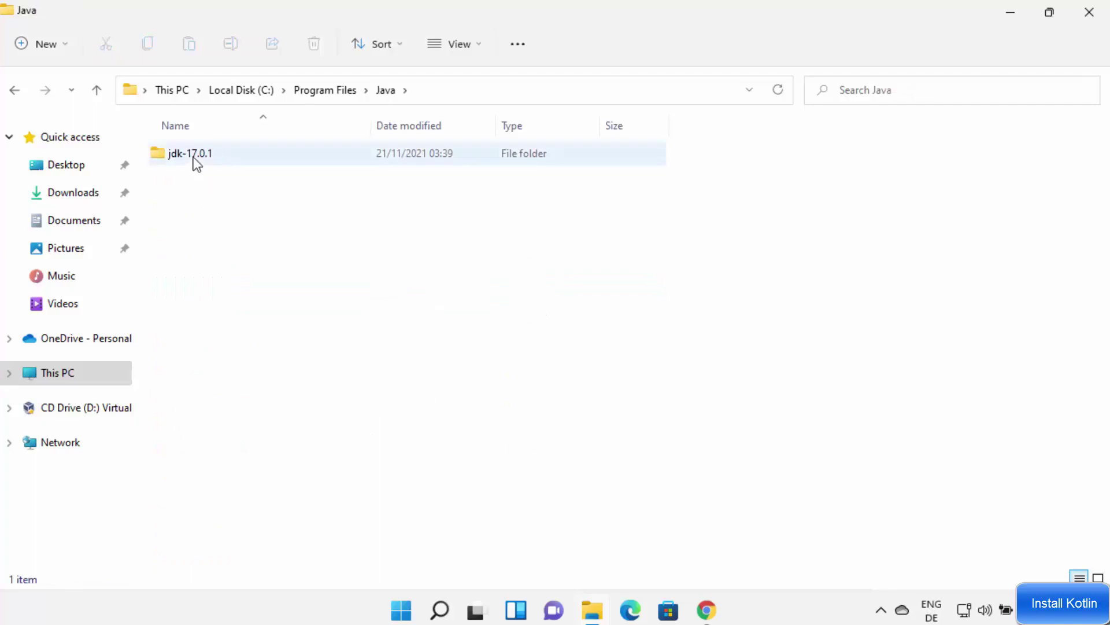
mouse_move(197, 164)
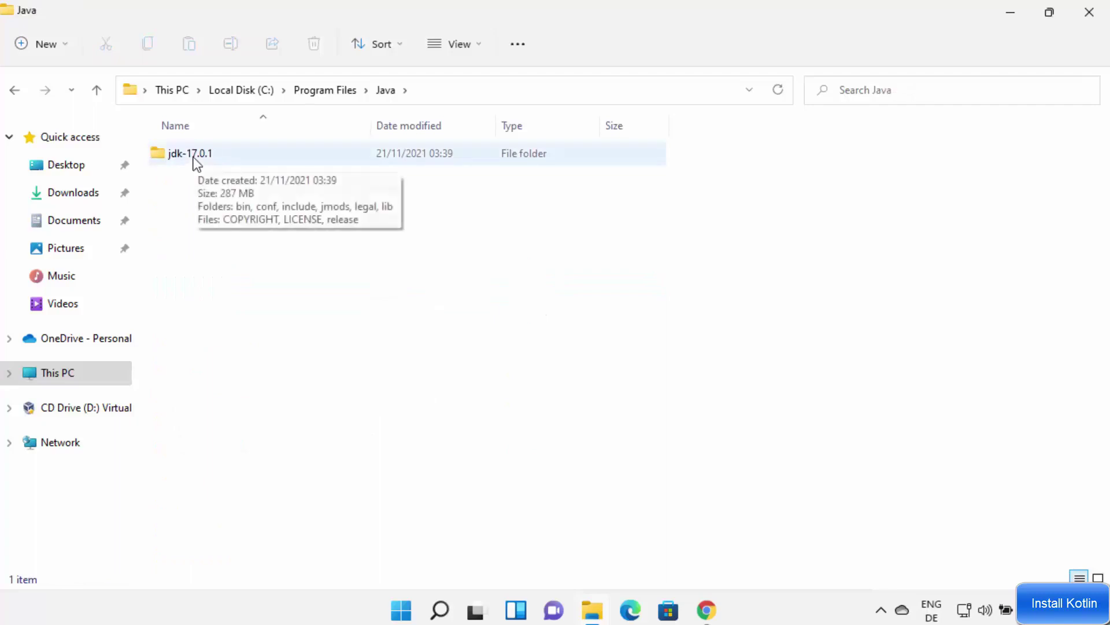
left_click(201, 157)
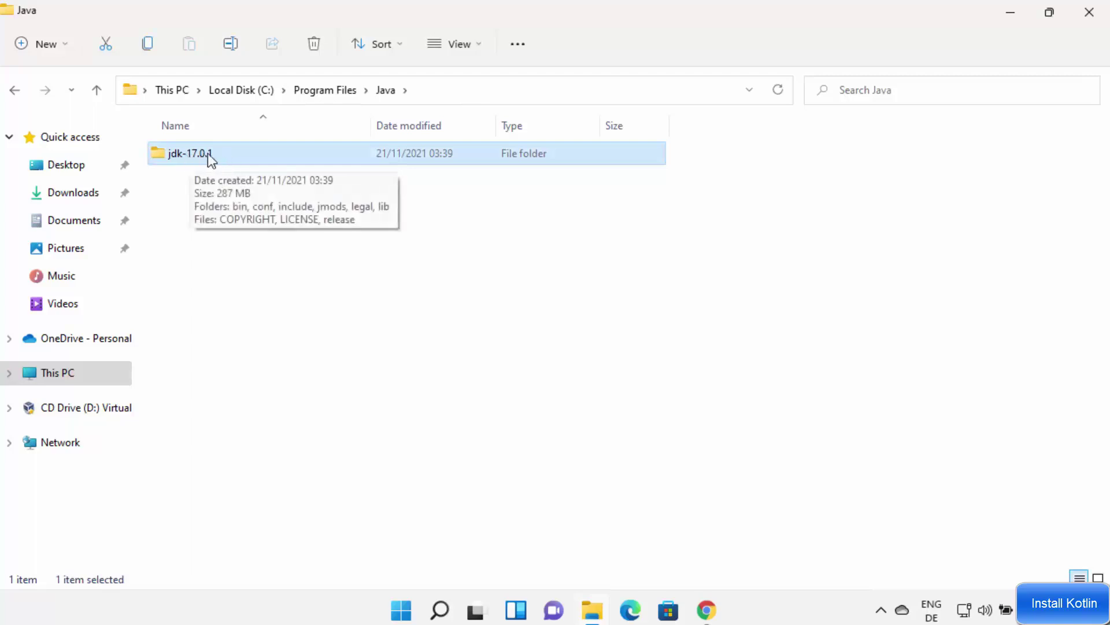
double_click(207, 154)
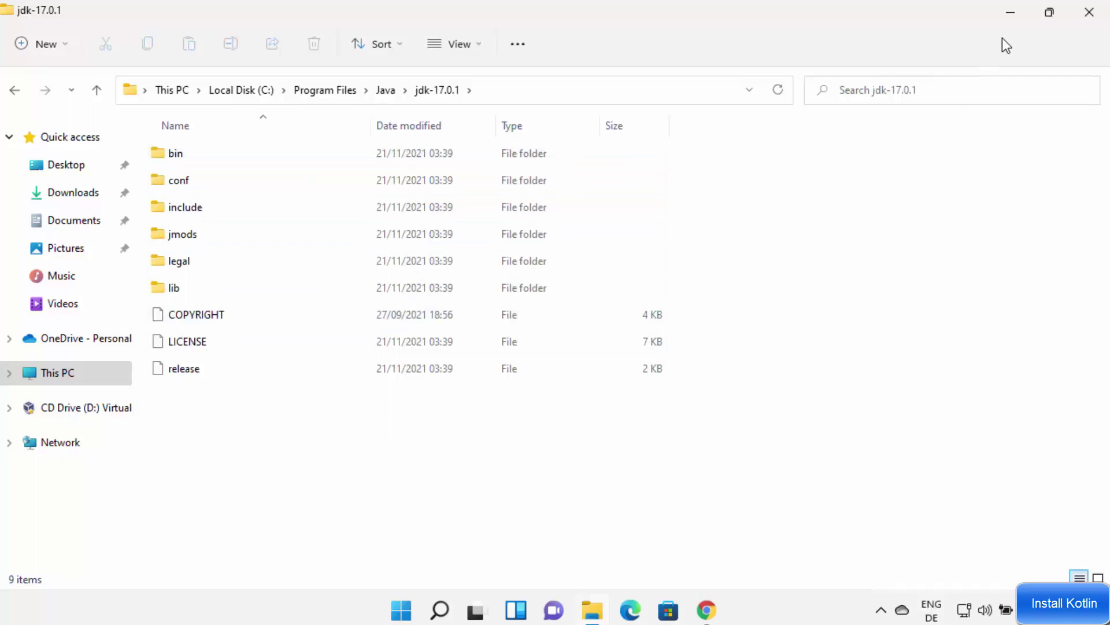
left_click(1011, 12)
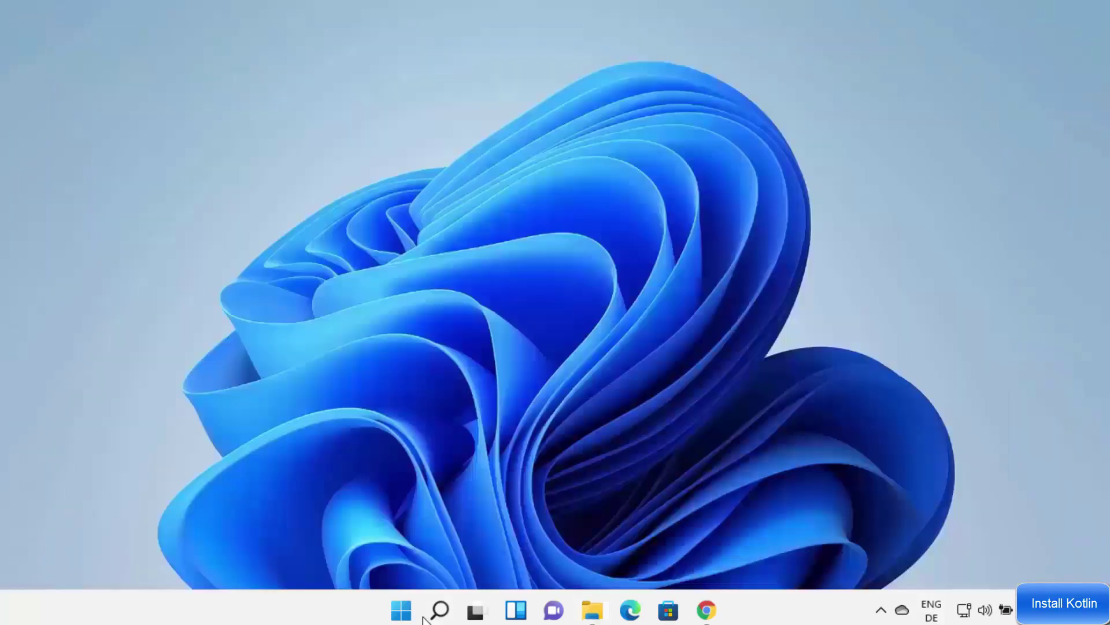
- Search Windows for "edit env" and open the environment variables editor for the account
left_click(439, 610)
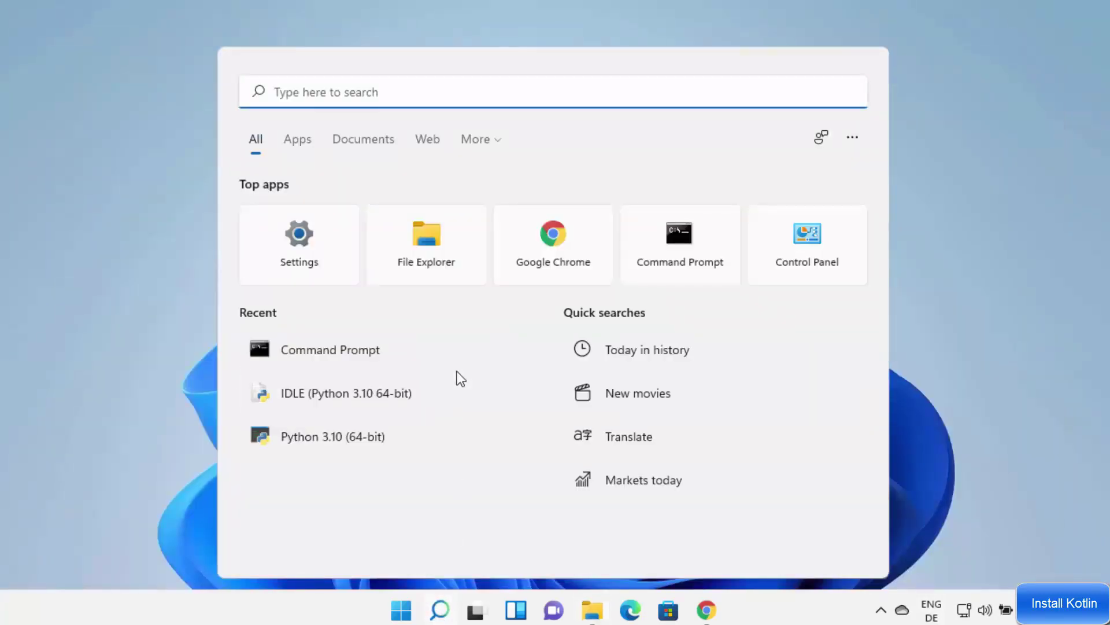
type("edit e")
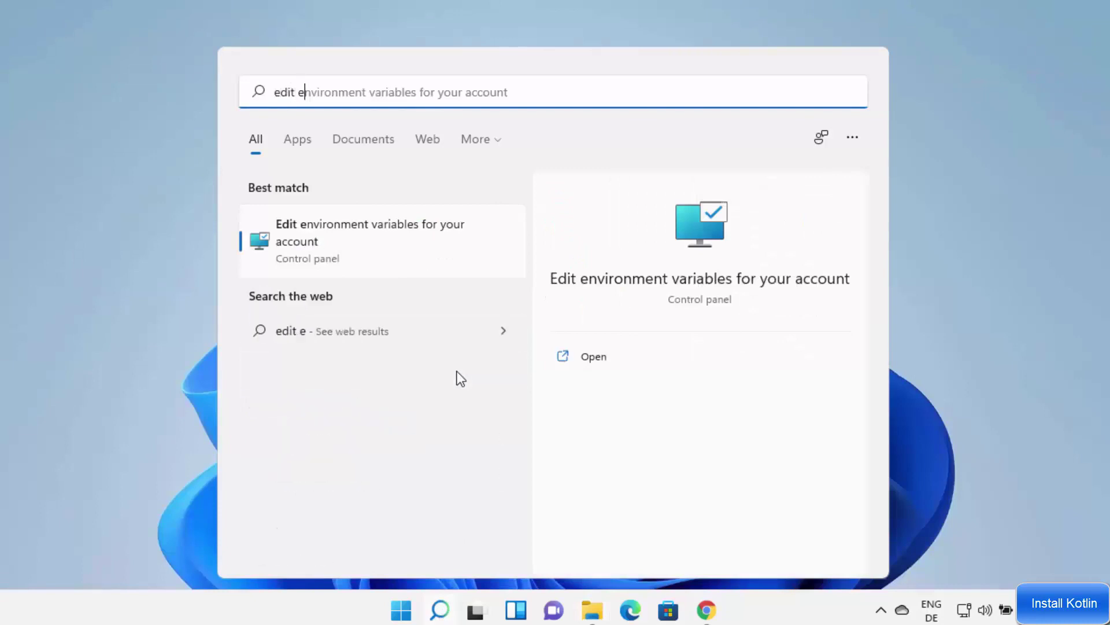
type("nv")
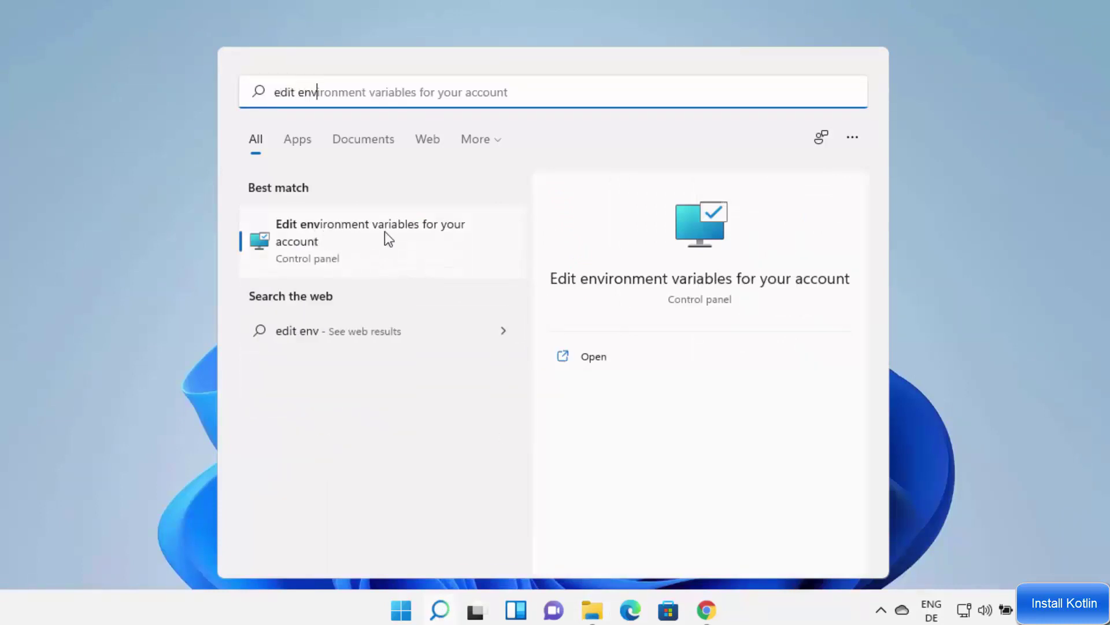
left_click(407, 234)
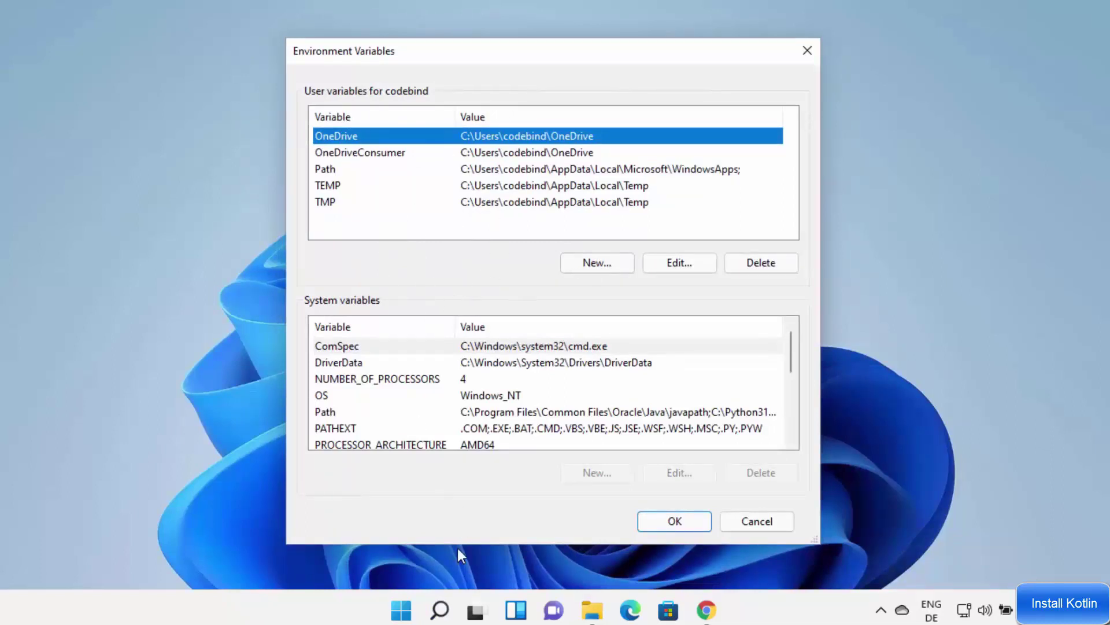
- Search Windows for Control Panel, open it and keep it viewed by Category
left_click(441, 608)
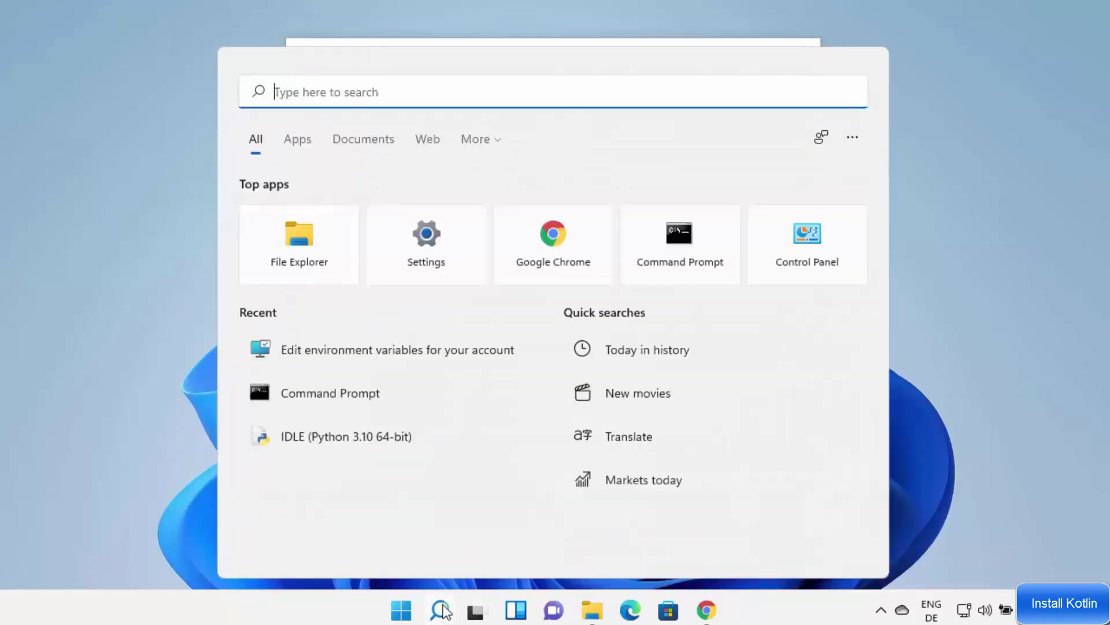
type("con")
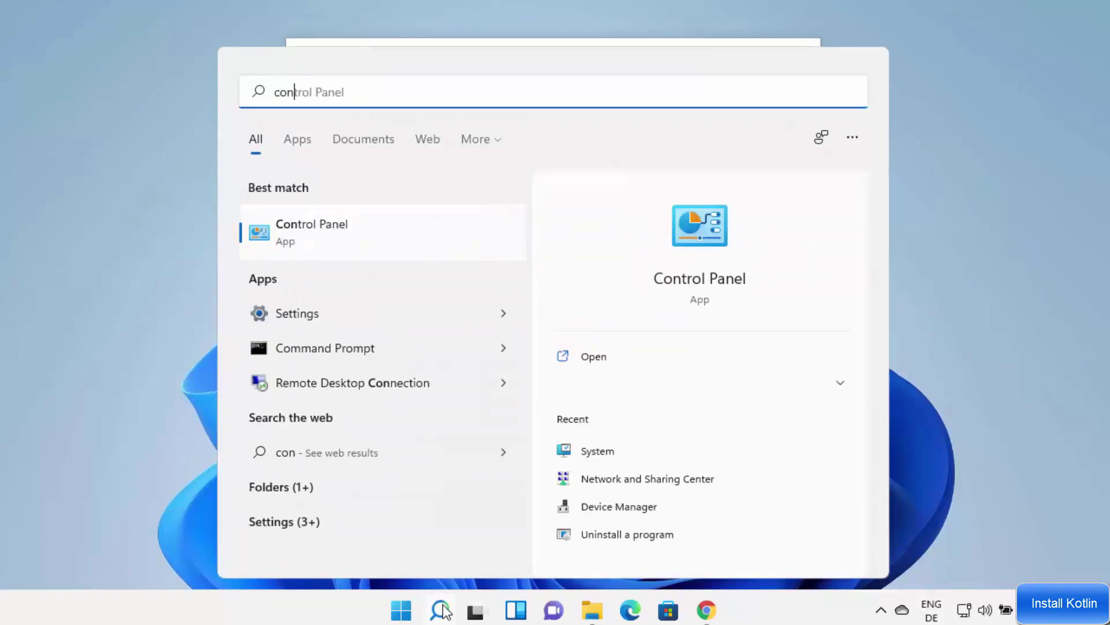
left_click(397, 241)
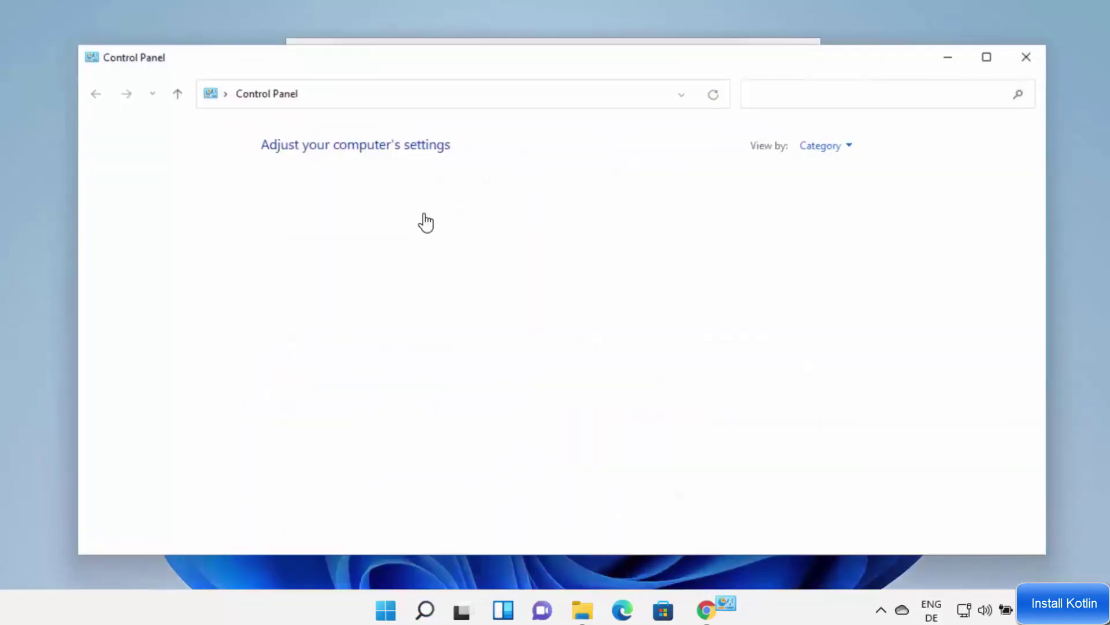
left_click(824, 146)
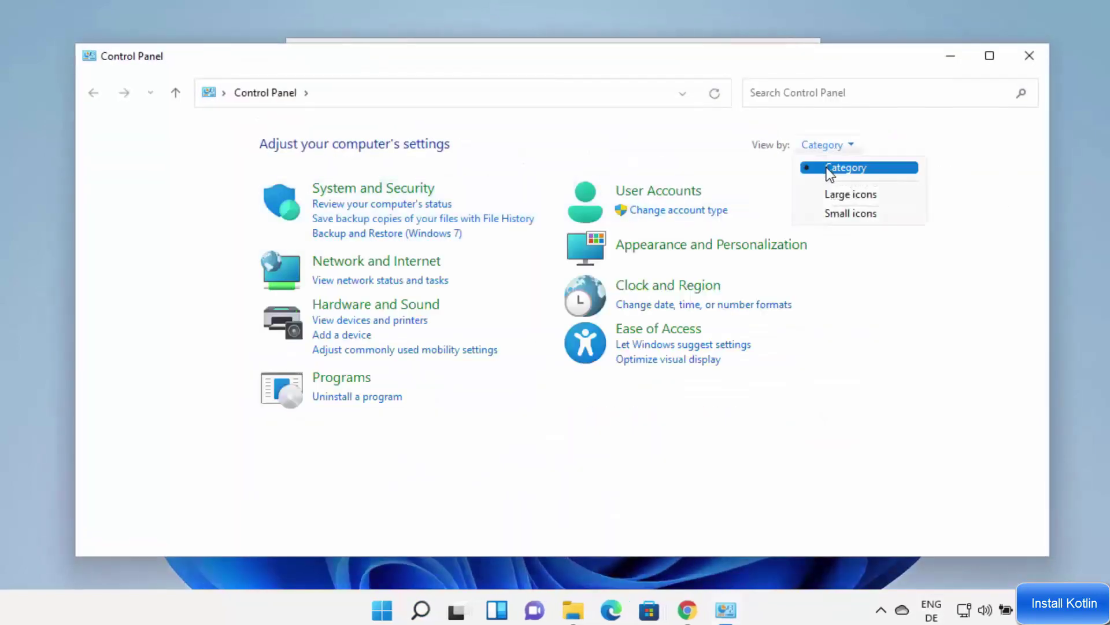
left_click(830, 173)
- Open the Environment Variables dialog from the advanced system settings of System under System and Security
left_click(398, 194)
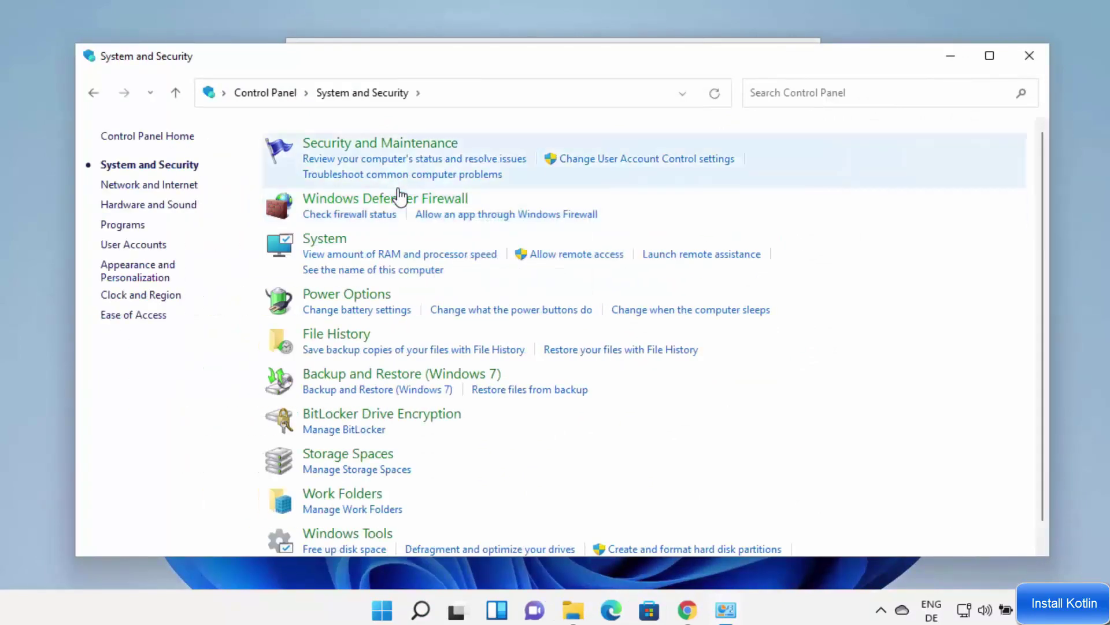
left_click(338, 241)
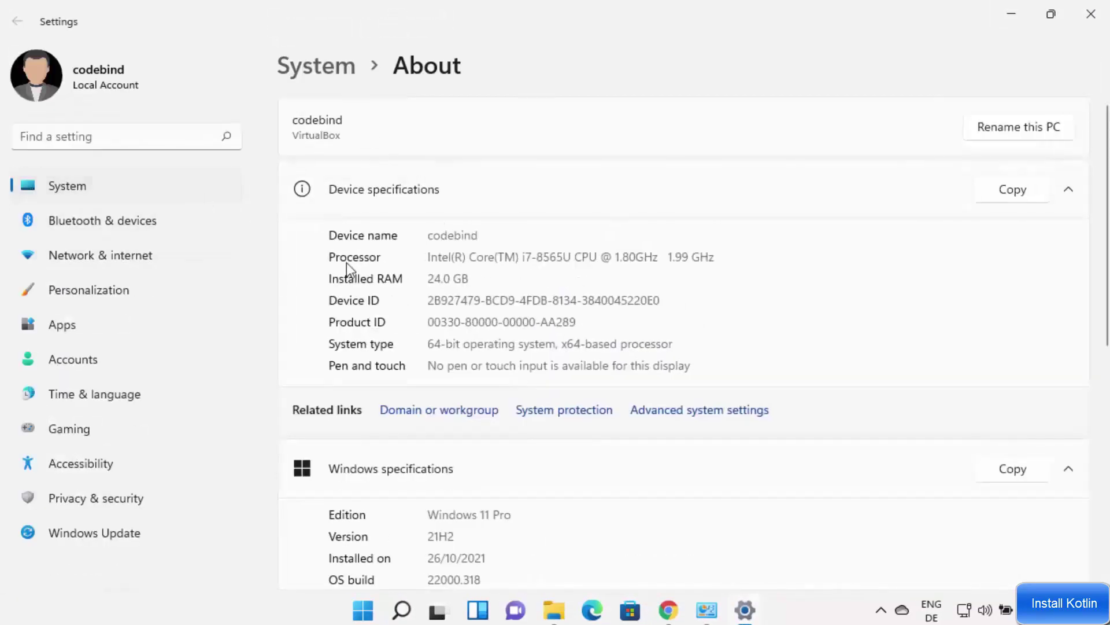
left_click(717, 411)
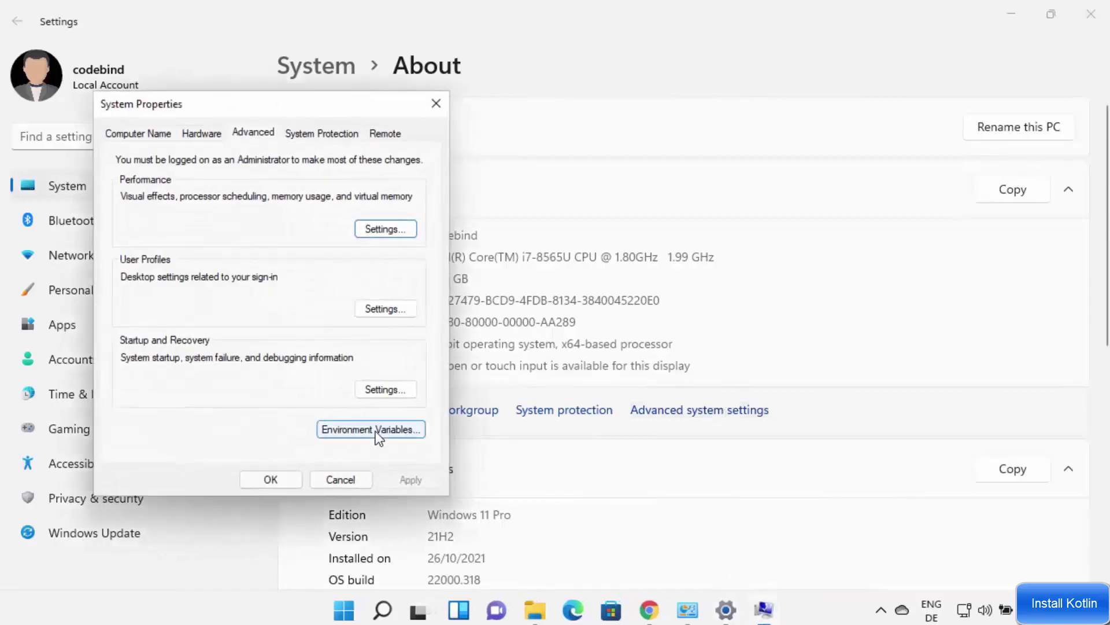
left_click(414, 431)
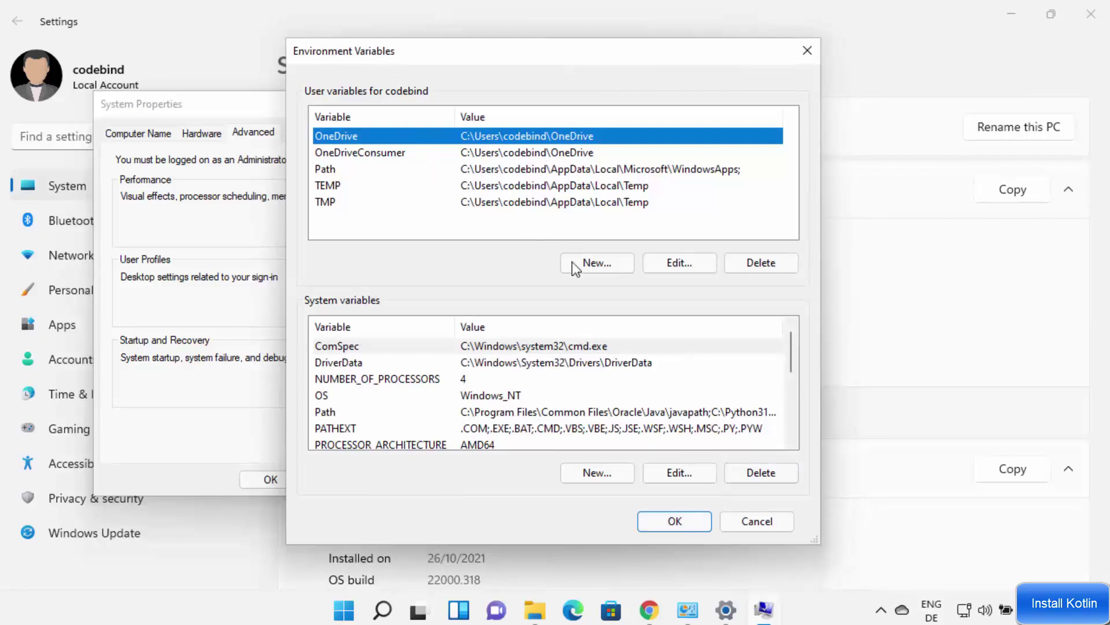
- Open the system variable Path for editing
left_click(328, 414)
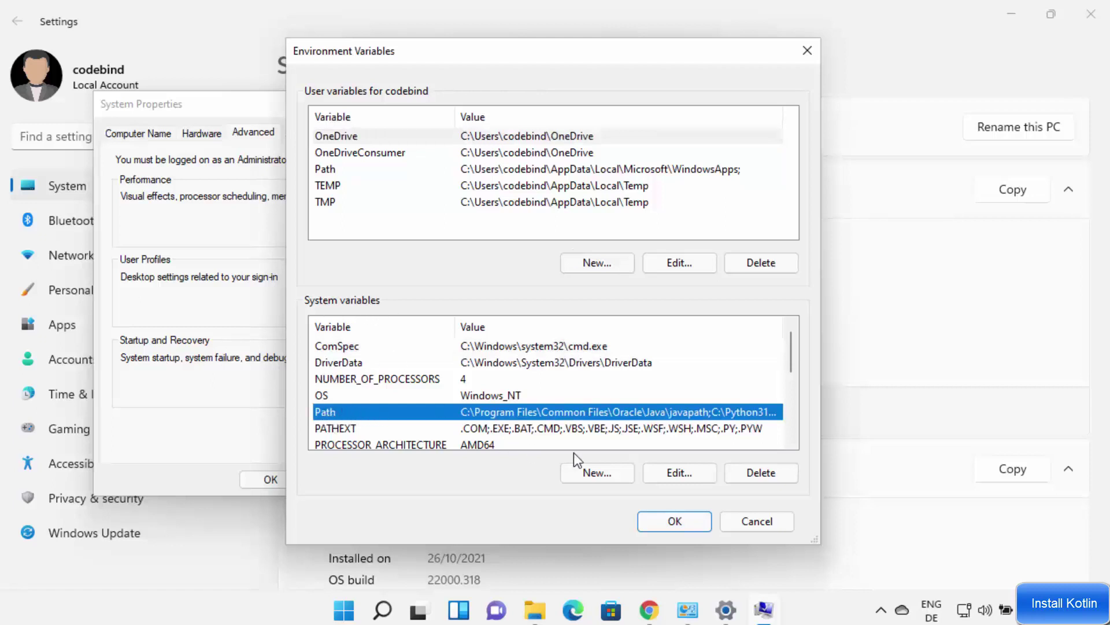
left_click(669, 472)
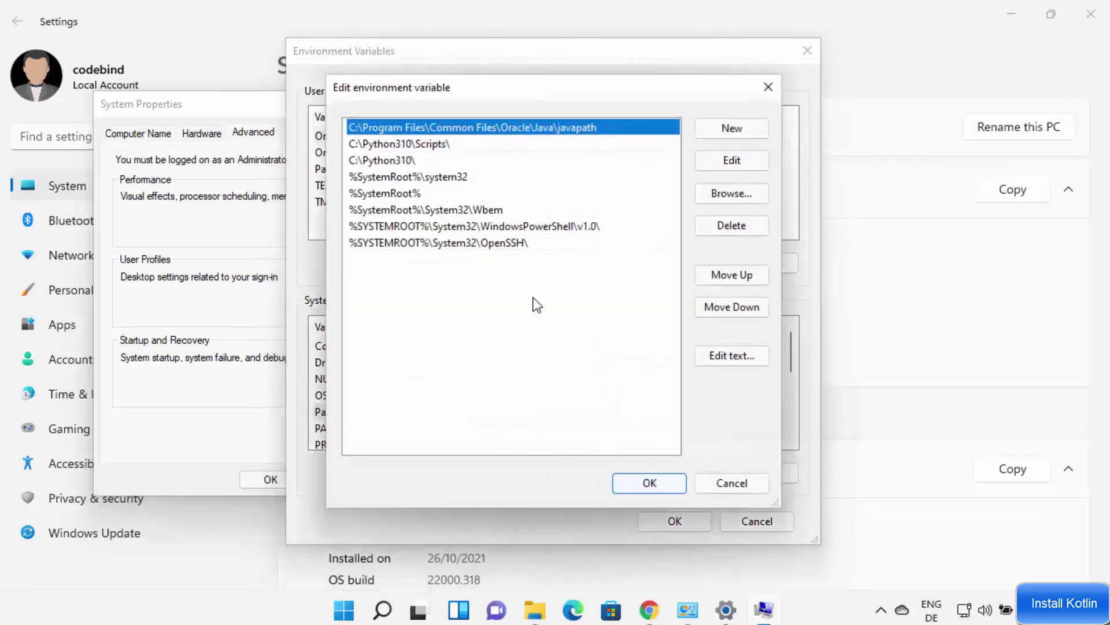
left_click(421, 266)
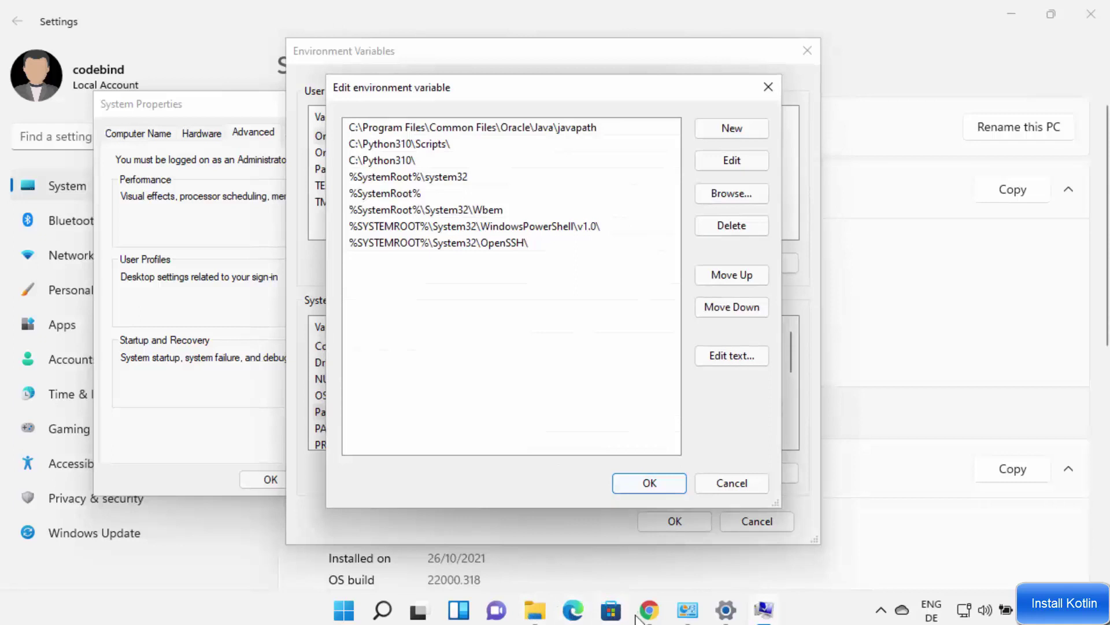
- Switch to File Explorer, open the bin folder inside jdk-17.0.1 and copy its full path
left_click(550, 616)
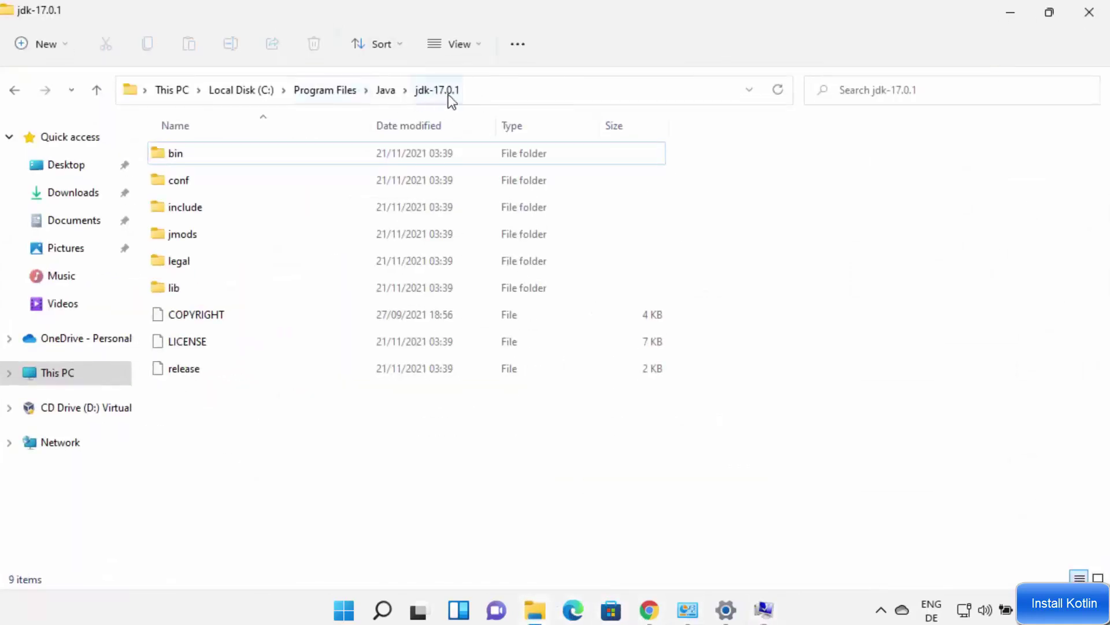
left_click(477, 91)
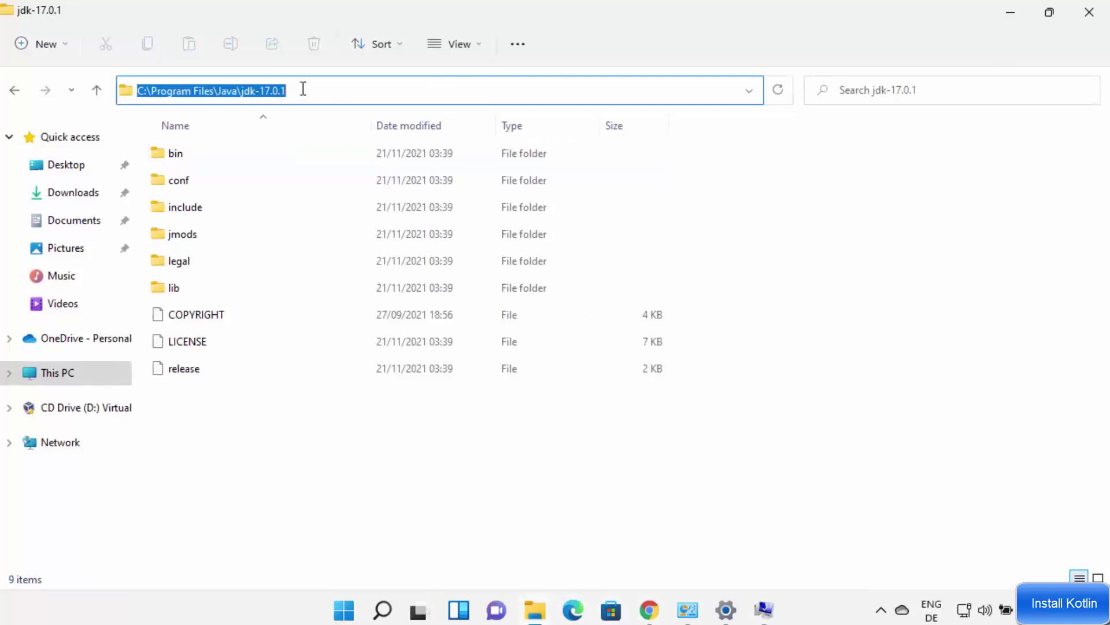
double_click(185, 155)
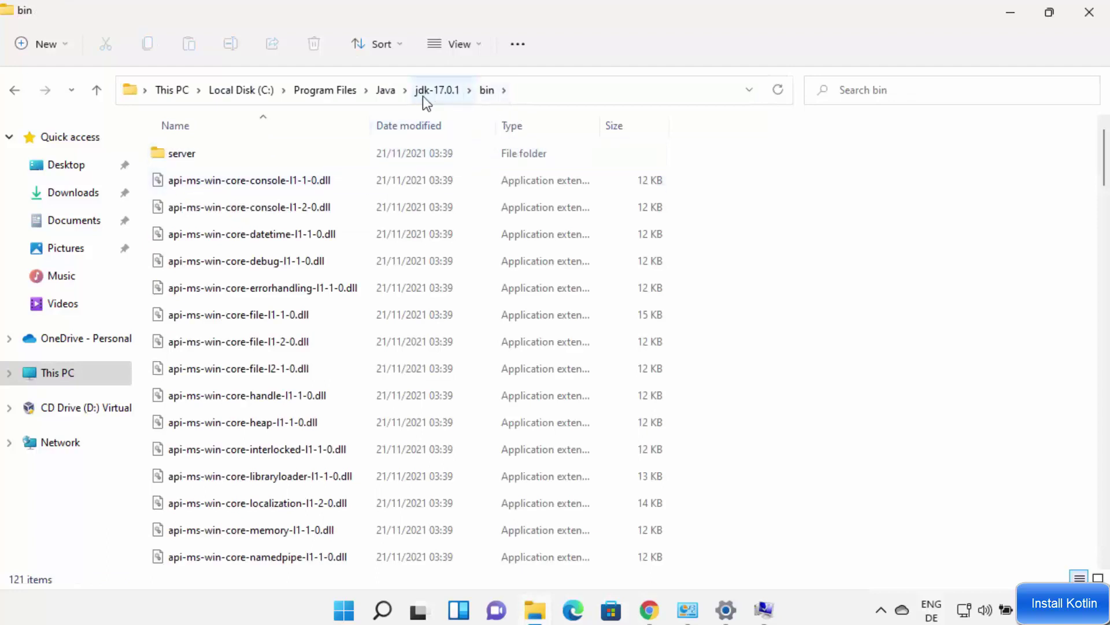
left_click(532, 95)
key("ctrl+c")
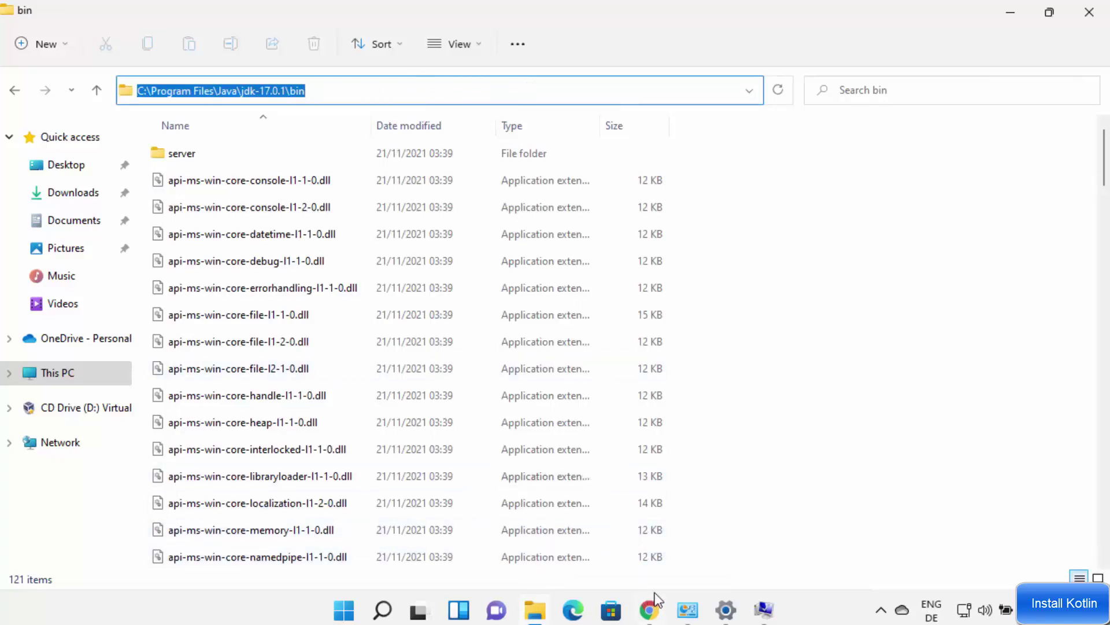
- Return to the Path editor, add C:\Program Files\Java\jdk-17.0.1\bin as a new entry and confirm the list
mouse_move(709, 610)
left_click(764, 610)
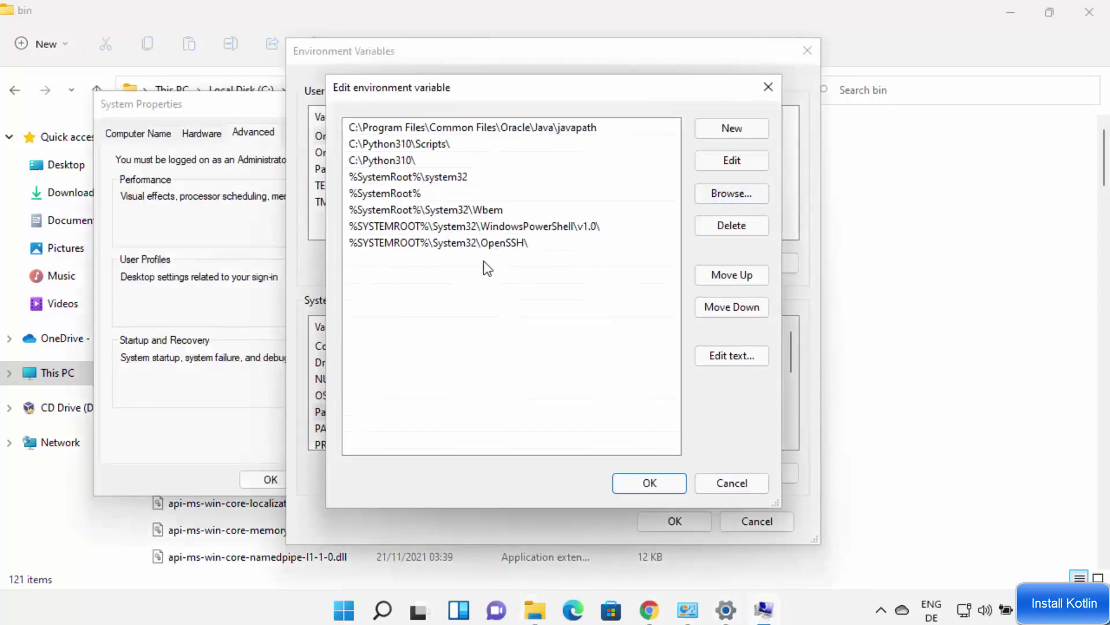
double_click(355, 262)
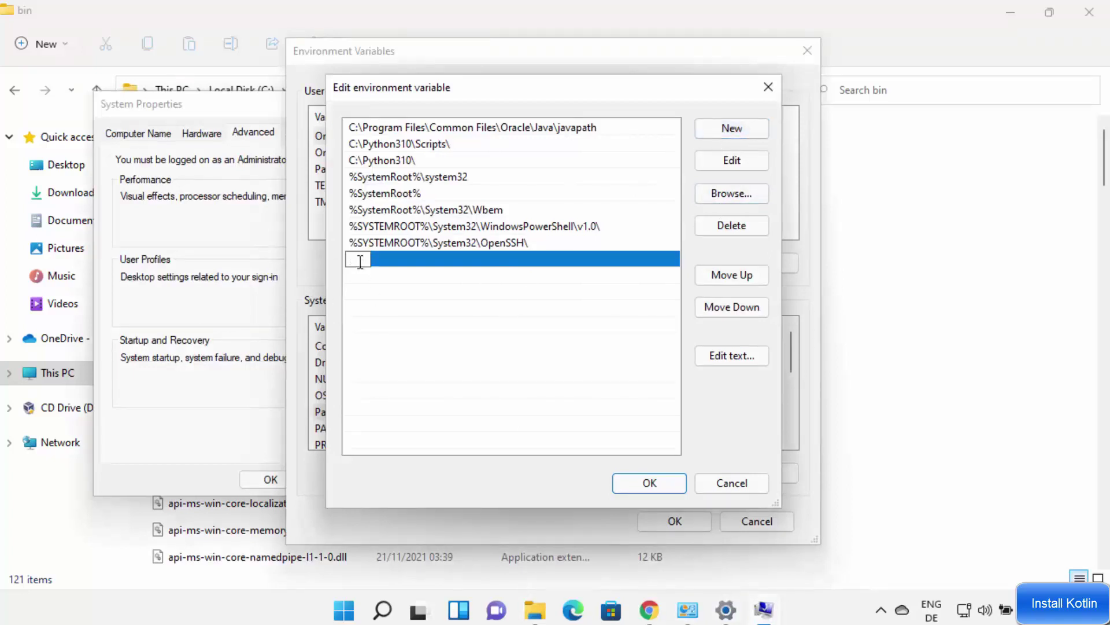
key("ctrl+v")
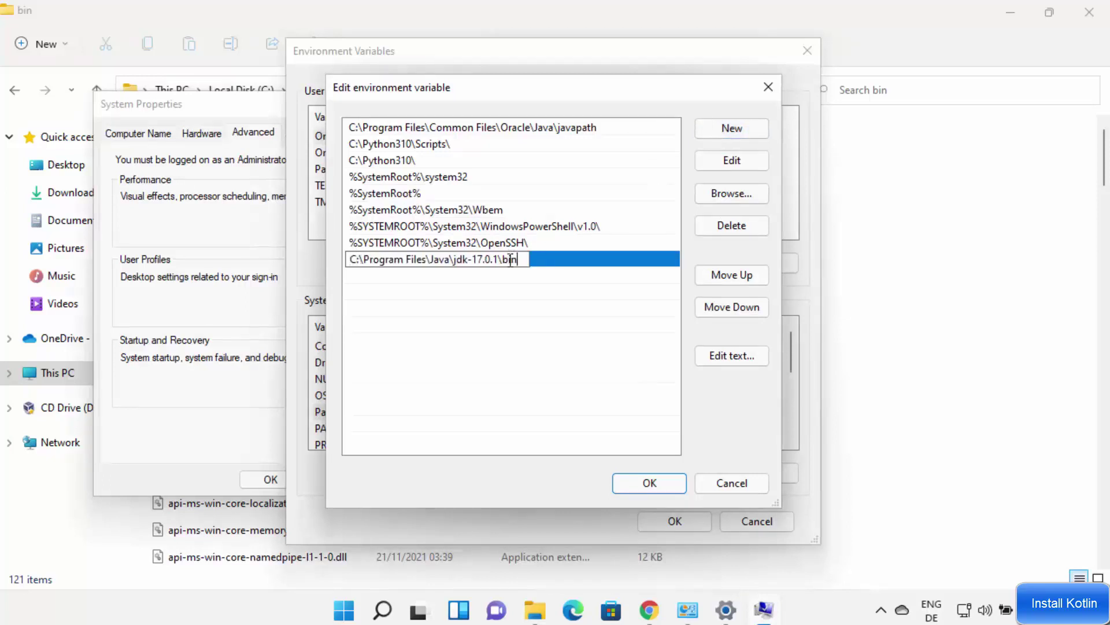
key("Return")
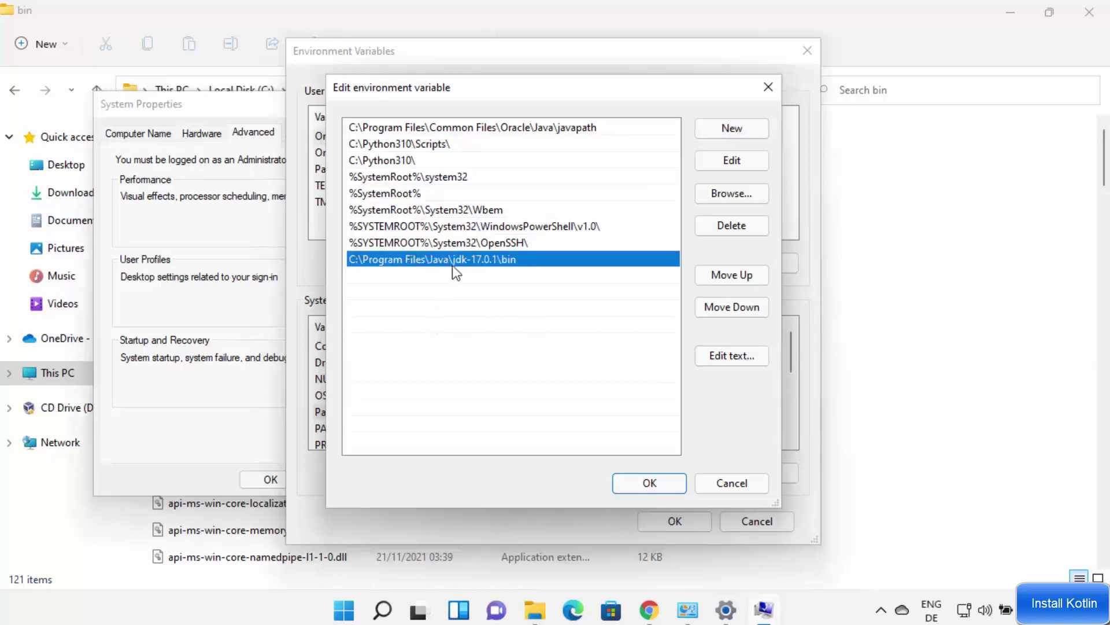
left_click(646, 483)
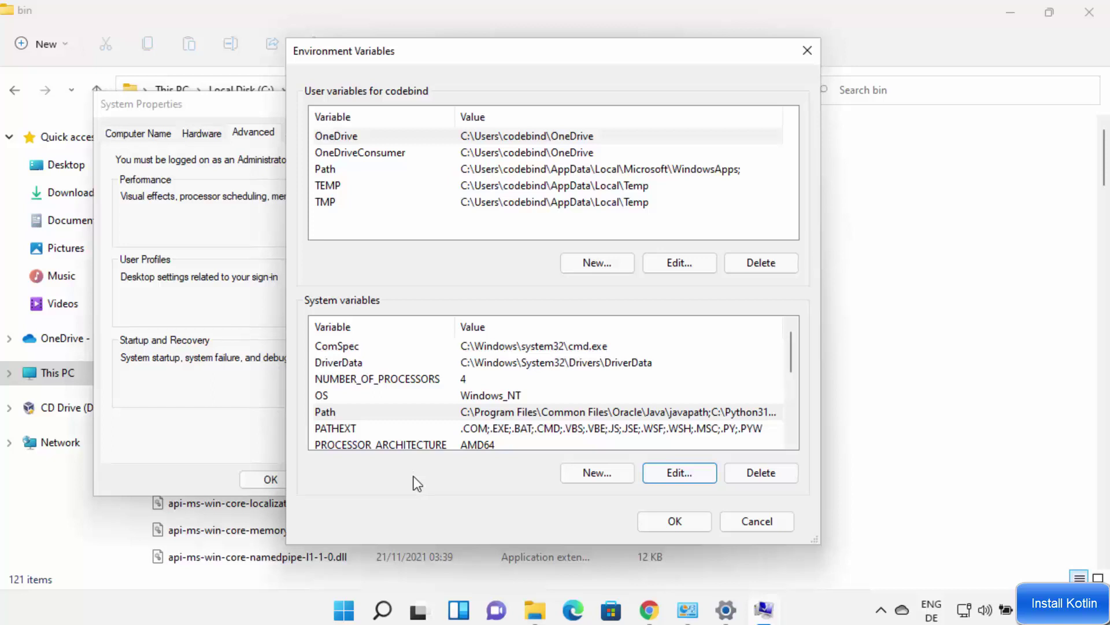
- Start a new user variable and name it JAVA_HOME
left_click(384, 223)
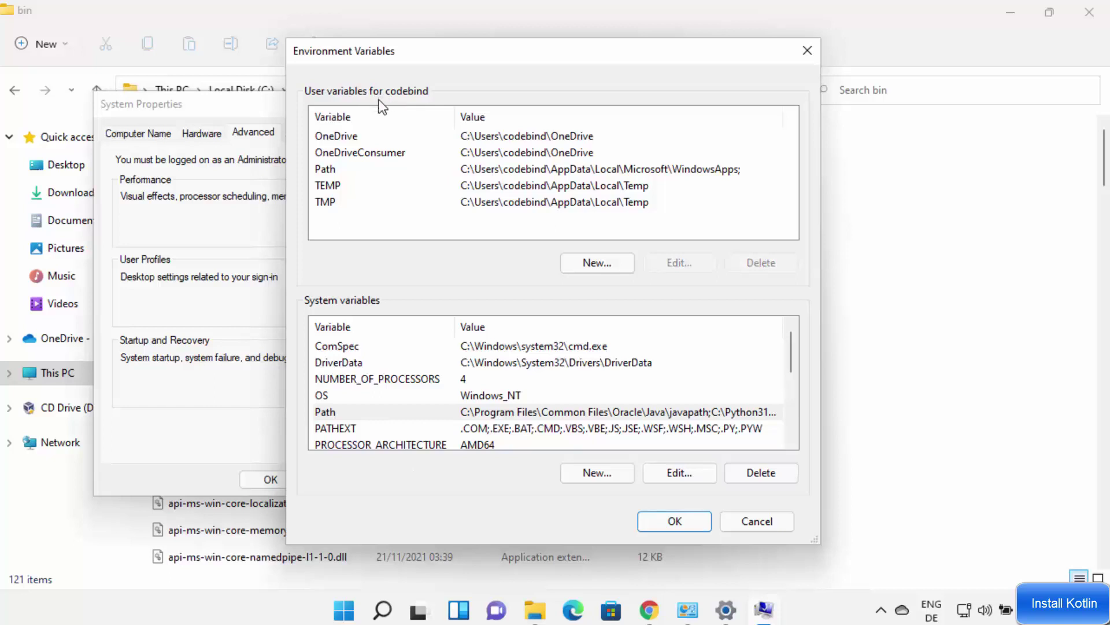
left_click(578, 262)
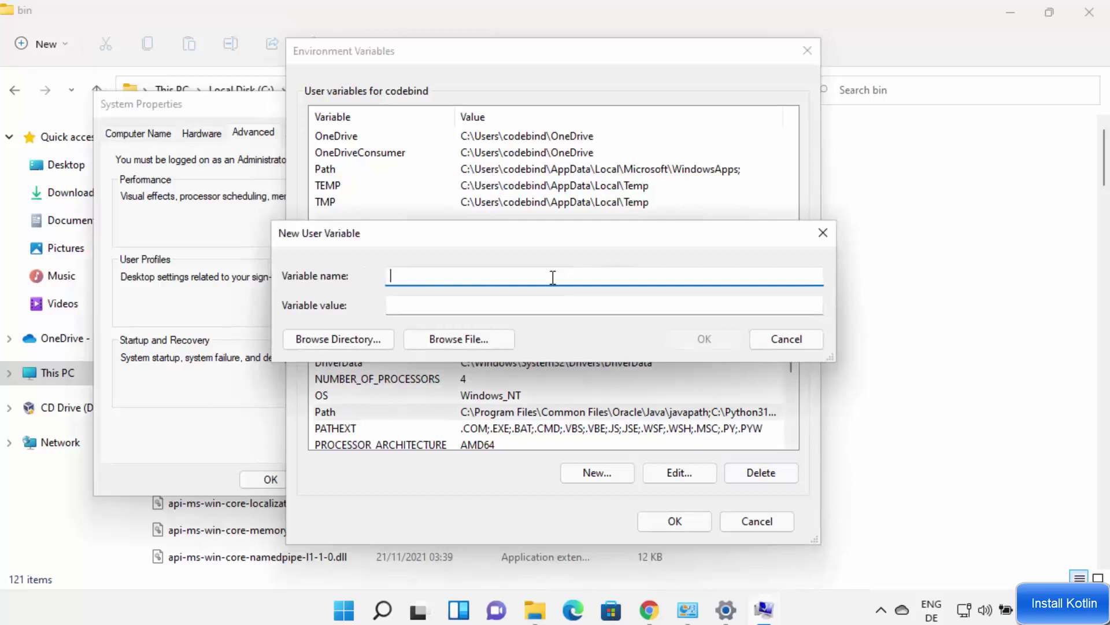
type("JAVA_HOME")
left_click_drag(393, 277, 453, 273)
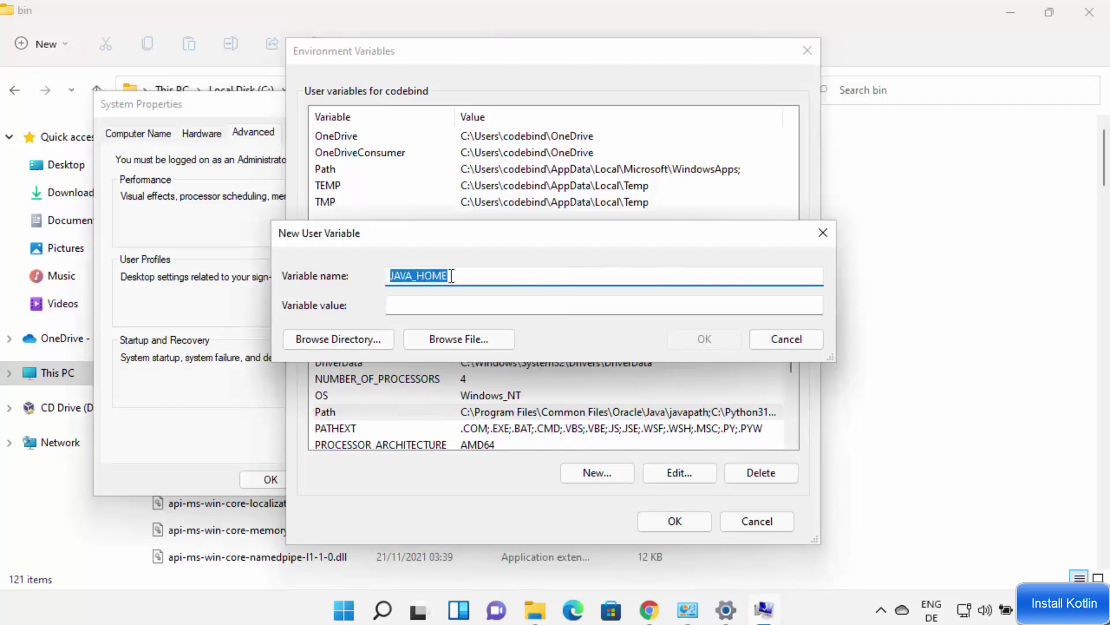
left_click(287, 620)
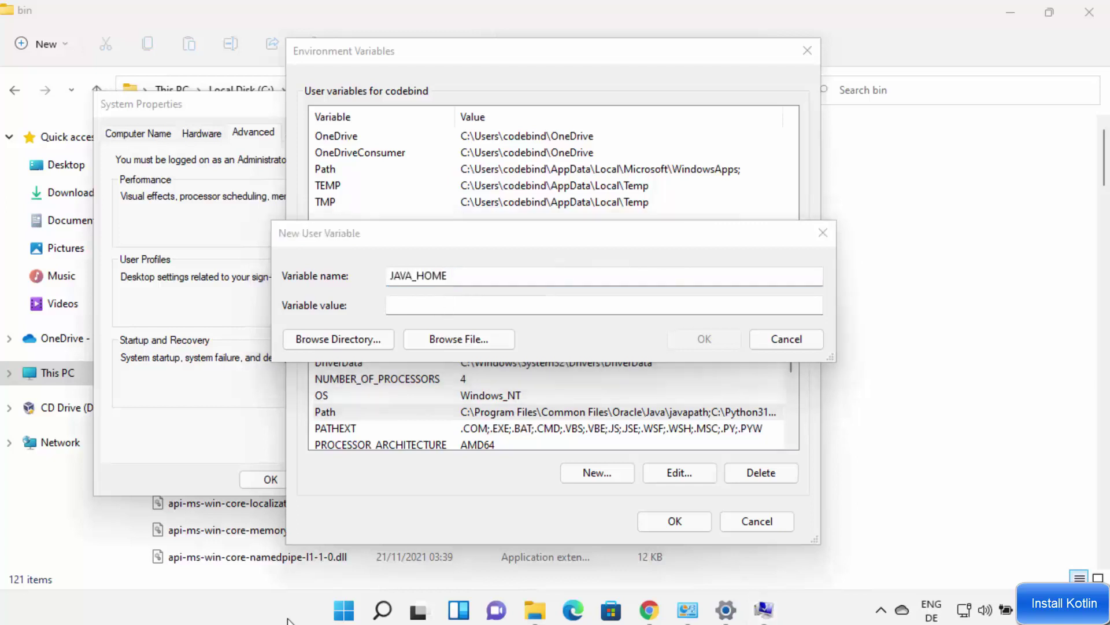
- Go back up to the jdk-17.0.1 folder in File Explorer and copy its full path
left_click(535, 609)
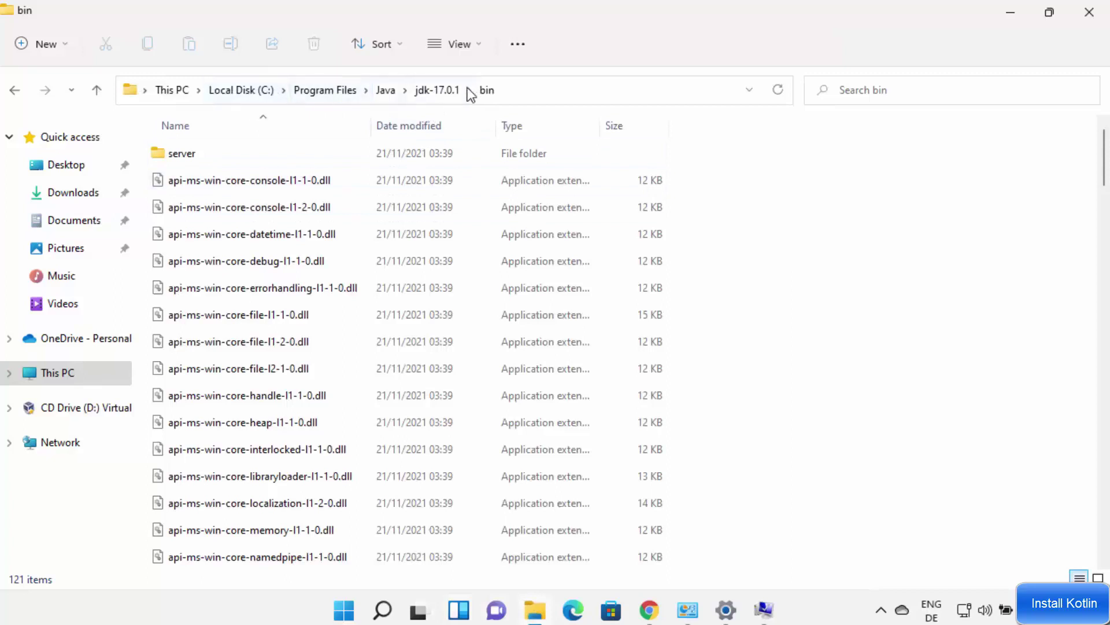
left_click(435, 90)
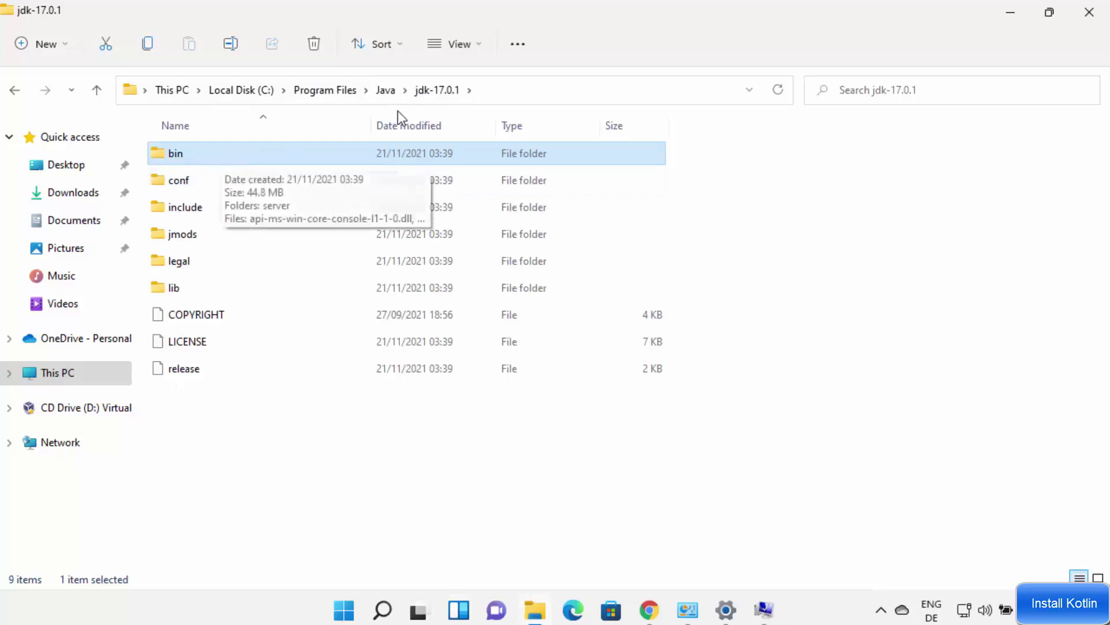
left_click(505, 92)
key("ctrl+c")
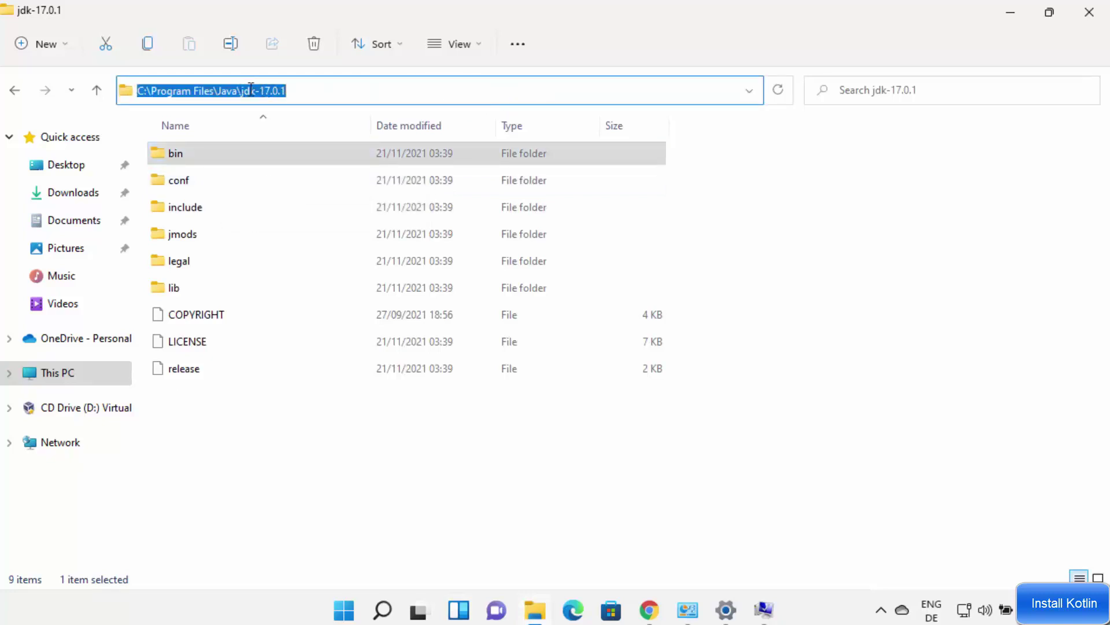
left_click(297, 90)
left_click(204, 154)
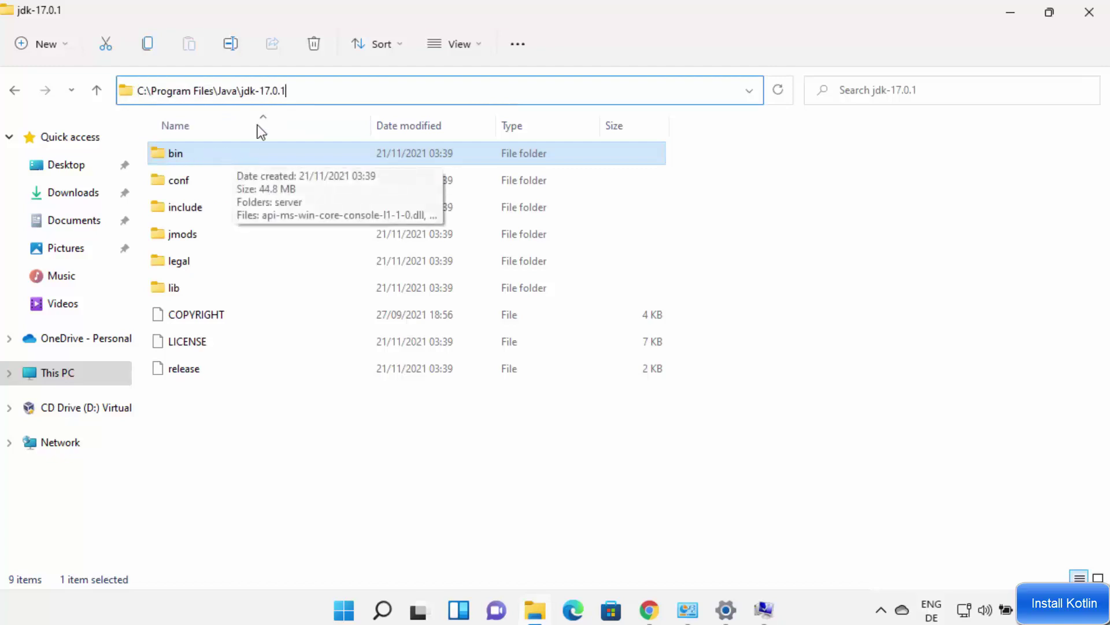
left_click(324, 91)
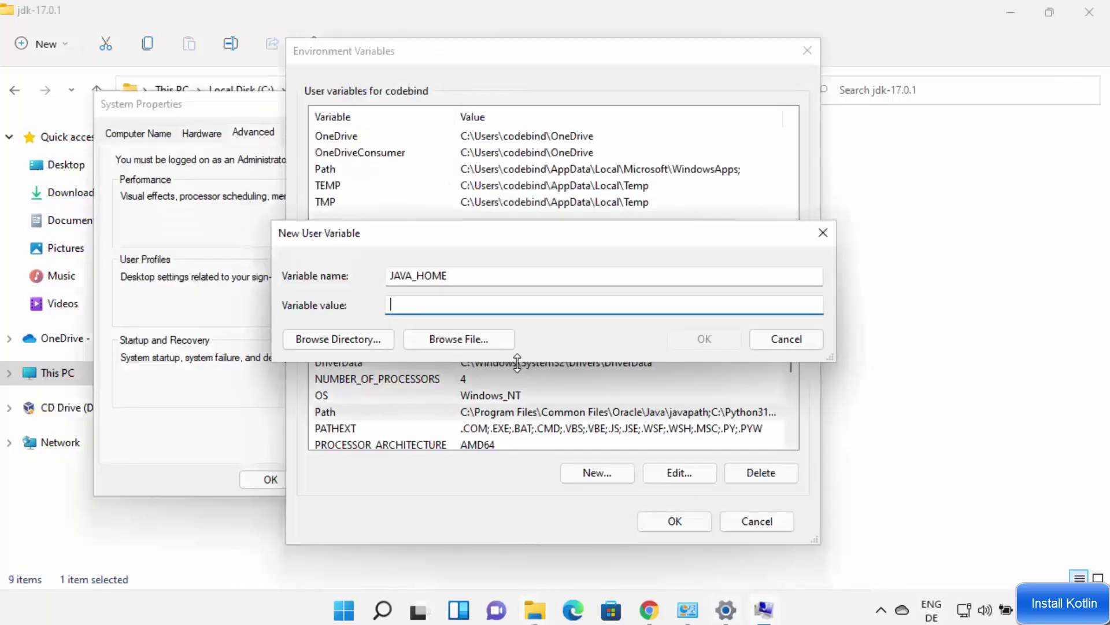
- Set the value of JAVA_HOME to C:\Program Files\Java\jdk-17.0.1 and confirm the new user variable
key("ctrl+v")
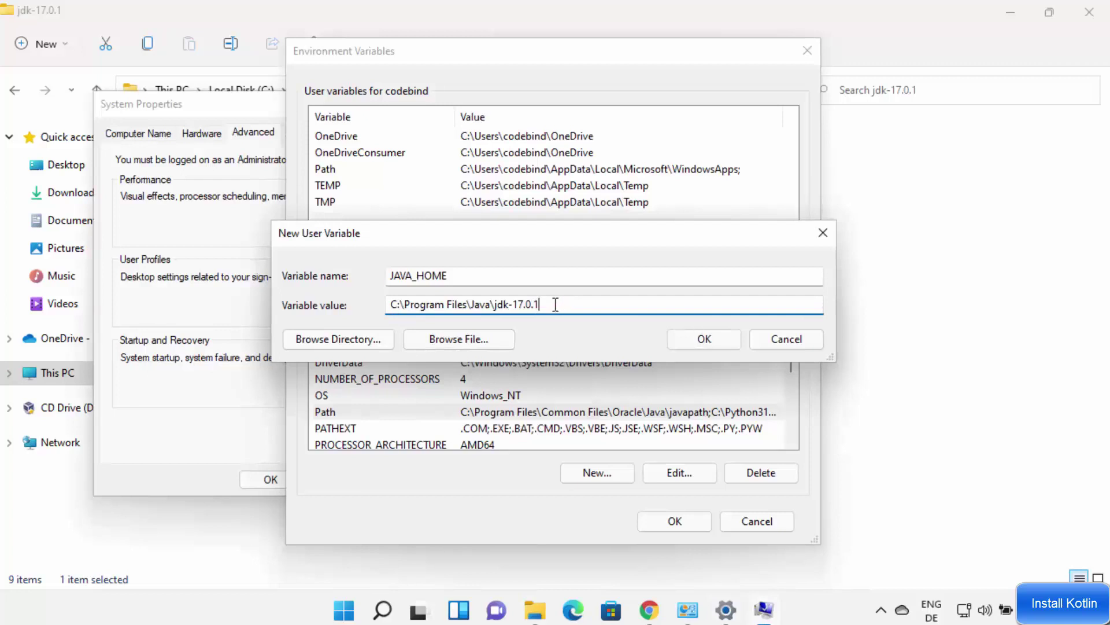
left_click_drag(555, 304, 387, 304)
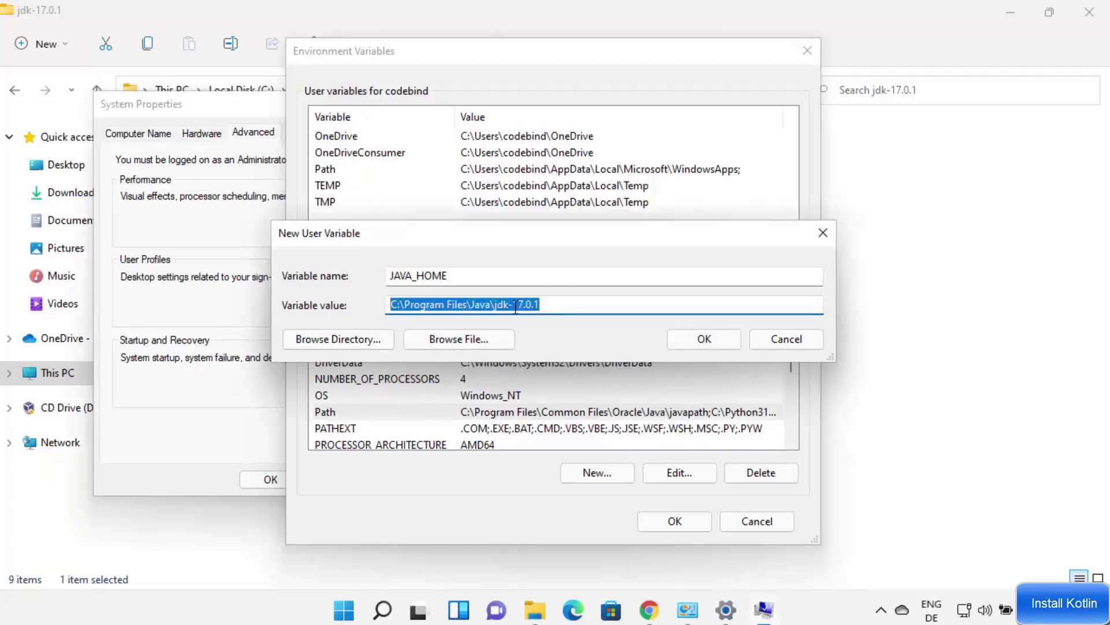
left_click(702, 341)
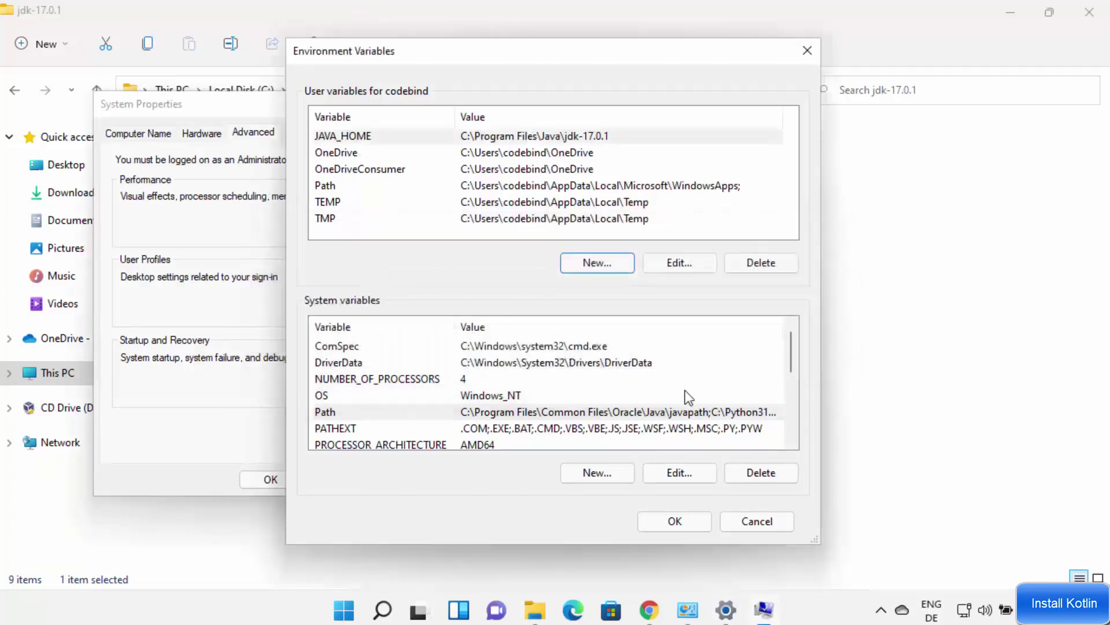
- Confirm the Environment Variables and System Properties dialogs, and close the remaining File Explorer, settings and older variables windows
left_click(685, 521)
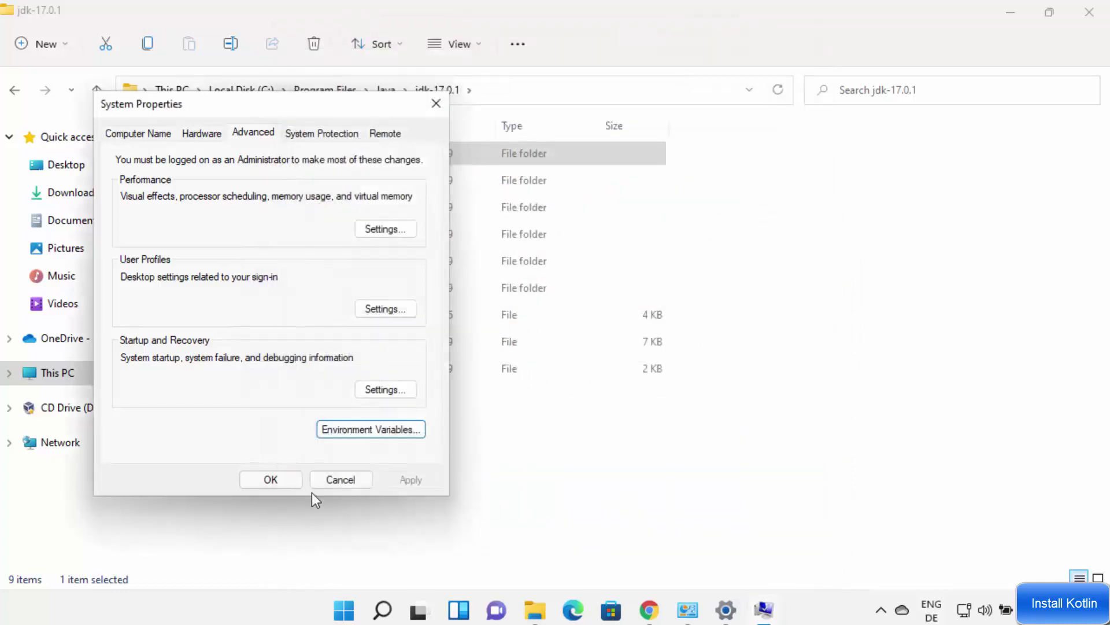
left_click(290, 478)
left_click(1086, 16)
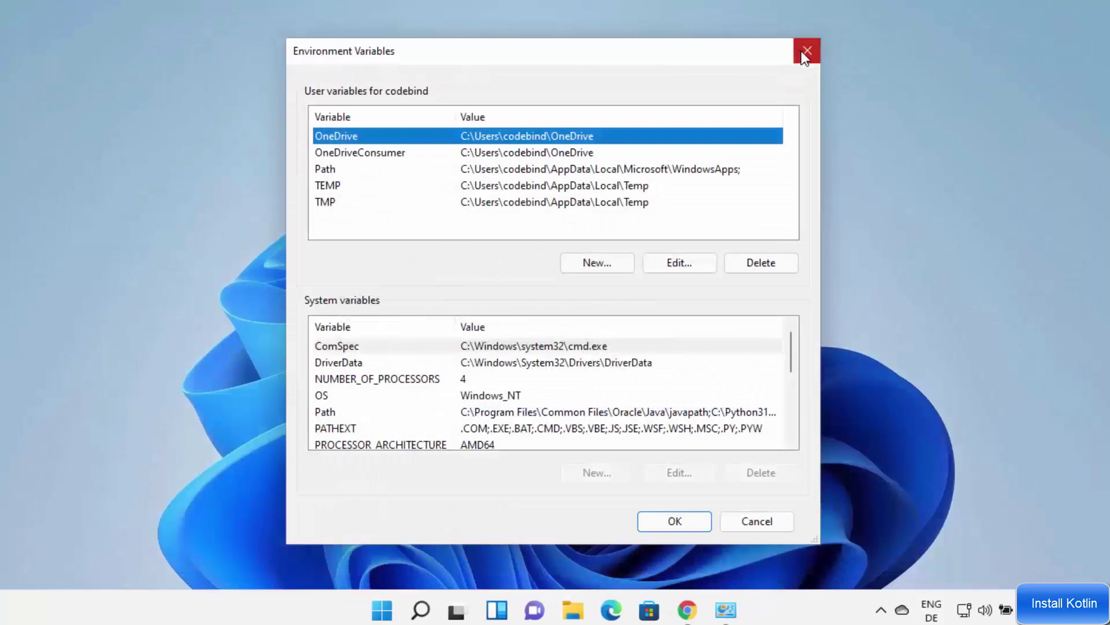
left_click(805, 52)
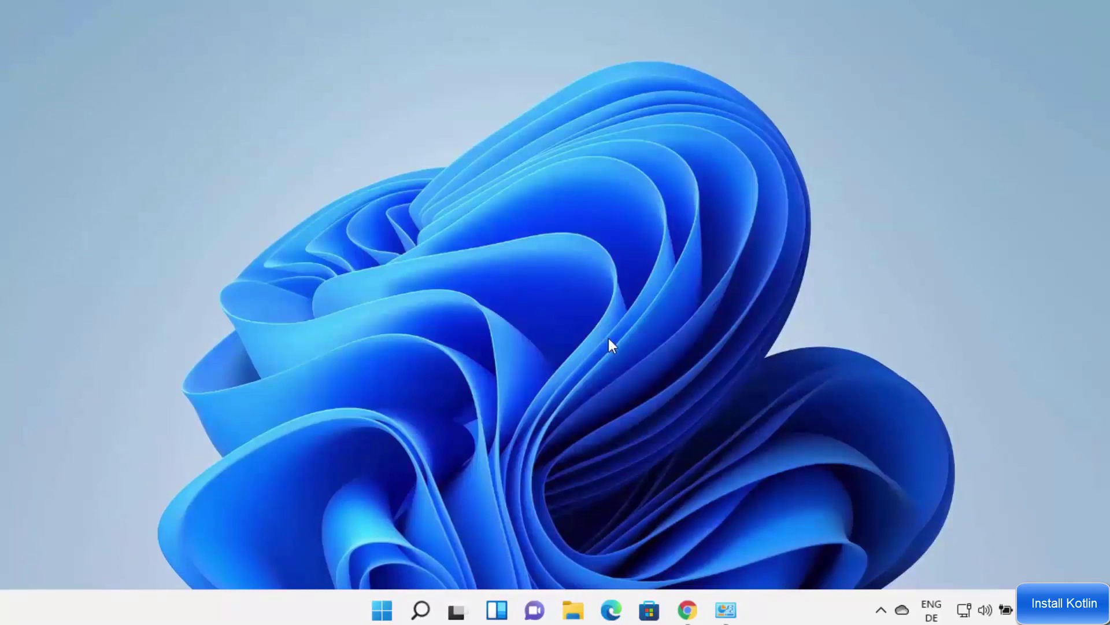
- Search Windows for "cmd", open Command Prompt and run java -version to check the Java installation
left_click(423, 616)
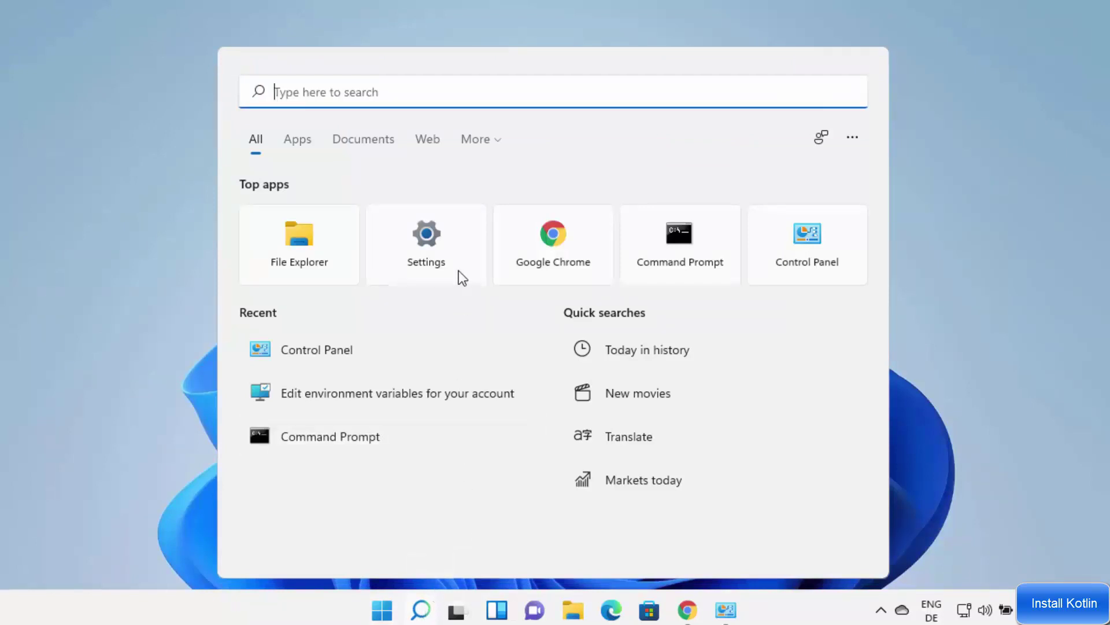
type("cmd")
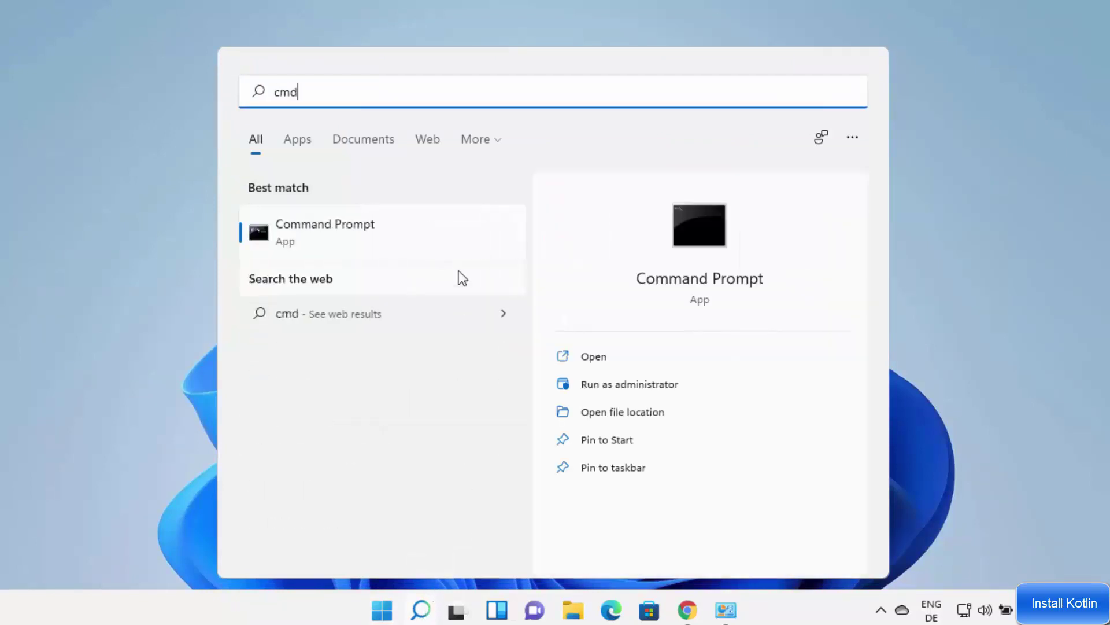
left_click(362, 224)
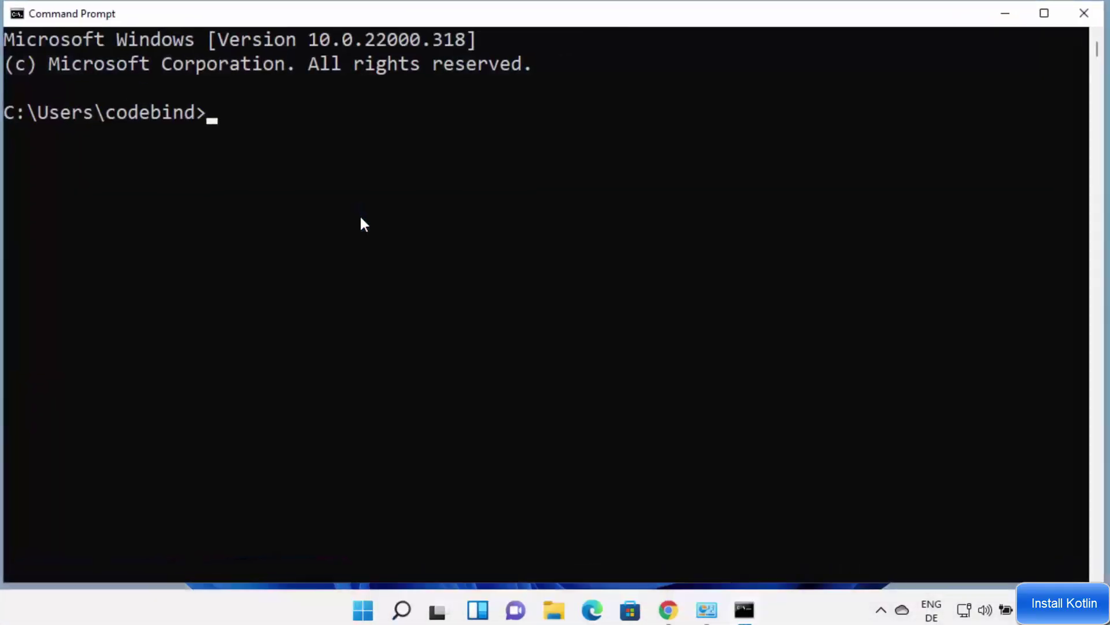
type("java -")
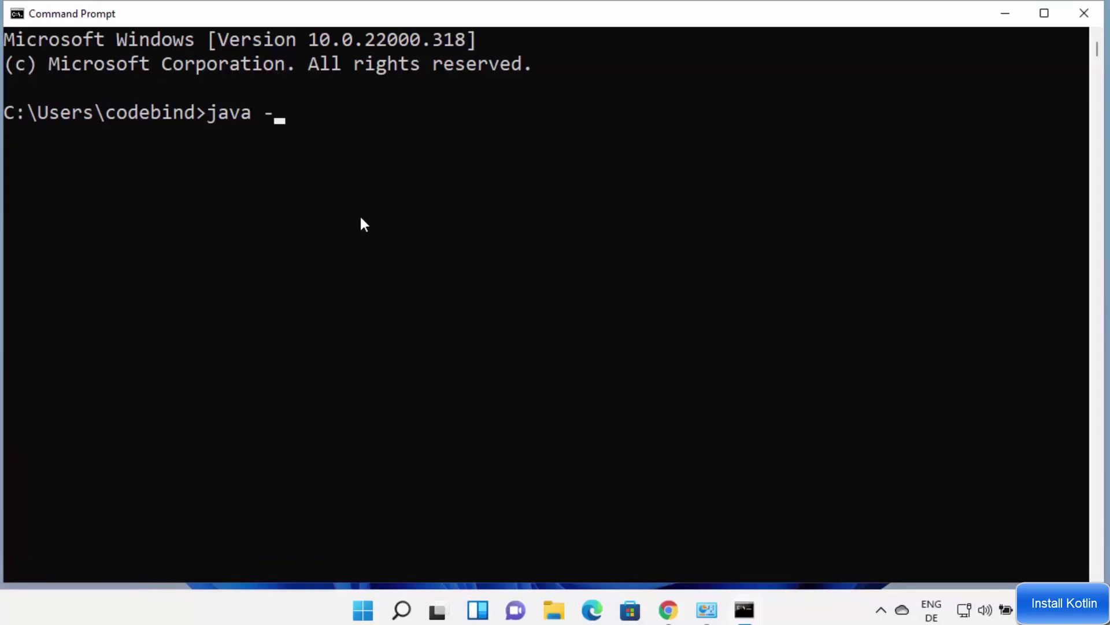
type("version")
key("Return")
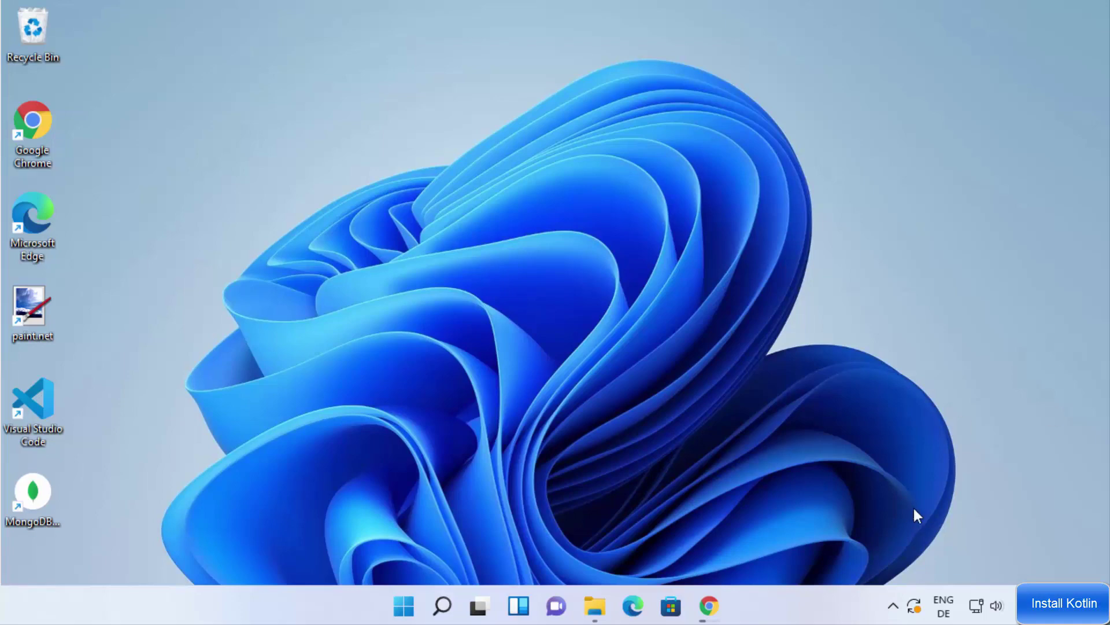
- Switch to the Chrome window with the kotlin search results and open the Kotlin Programming Language site kotlinlang.org
mouse_move(709, 605)
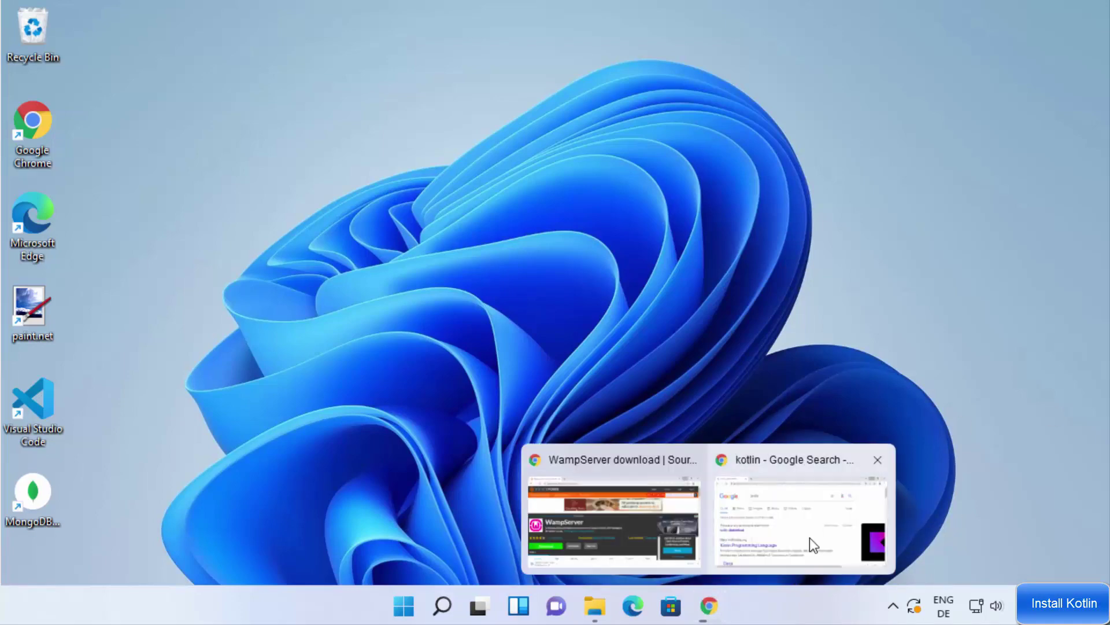
left_click(807, 546)
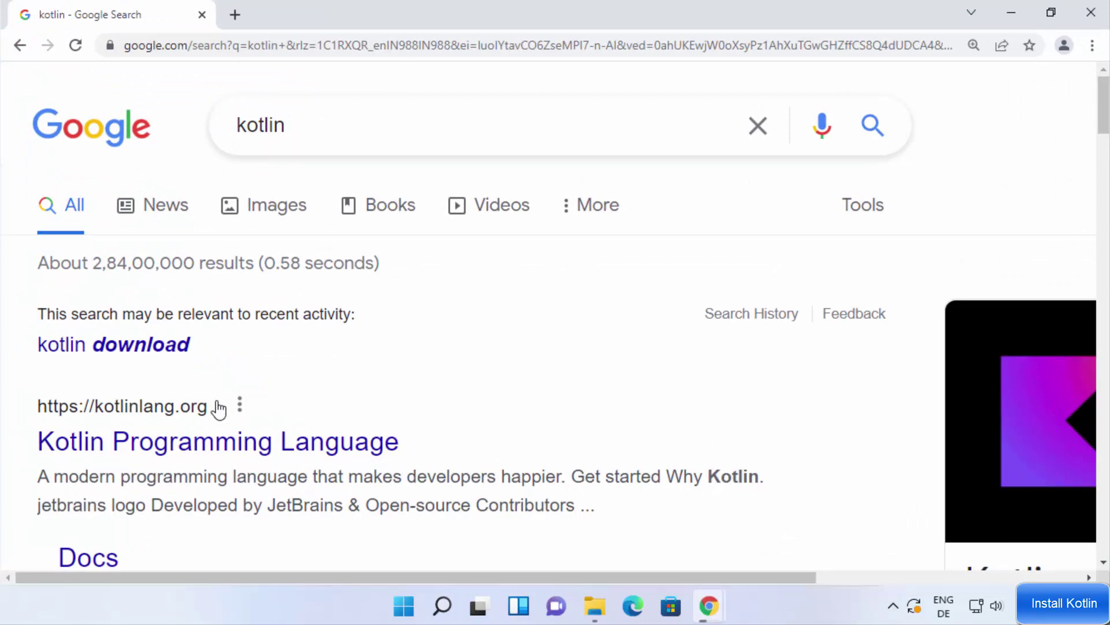
left_click(303, 454)
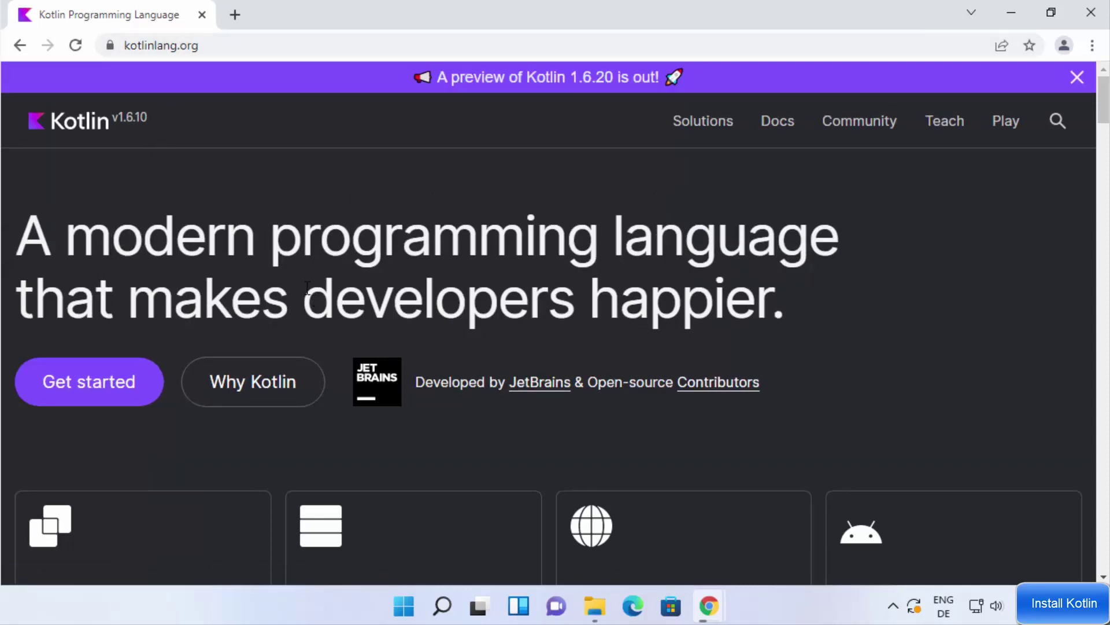
- Open the Kotlin Get started documentation and go to the Command-line compiler page under Tools, Compiler
left_click(97, 391)
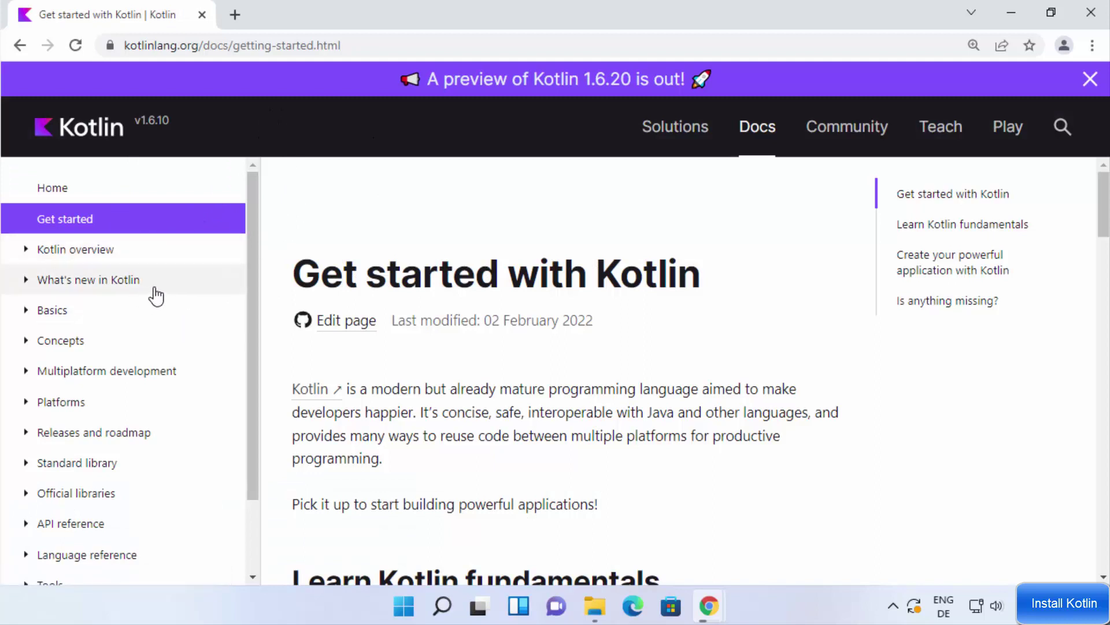
scroll(158, 285, "down", 3)
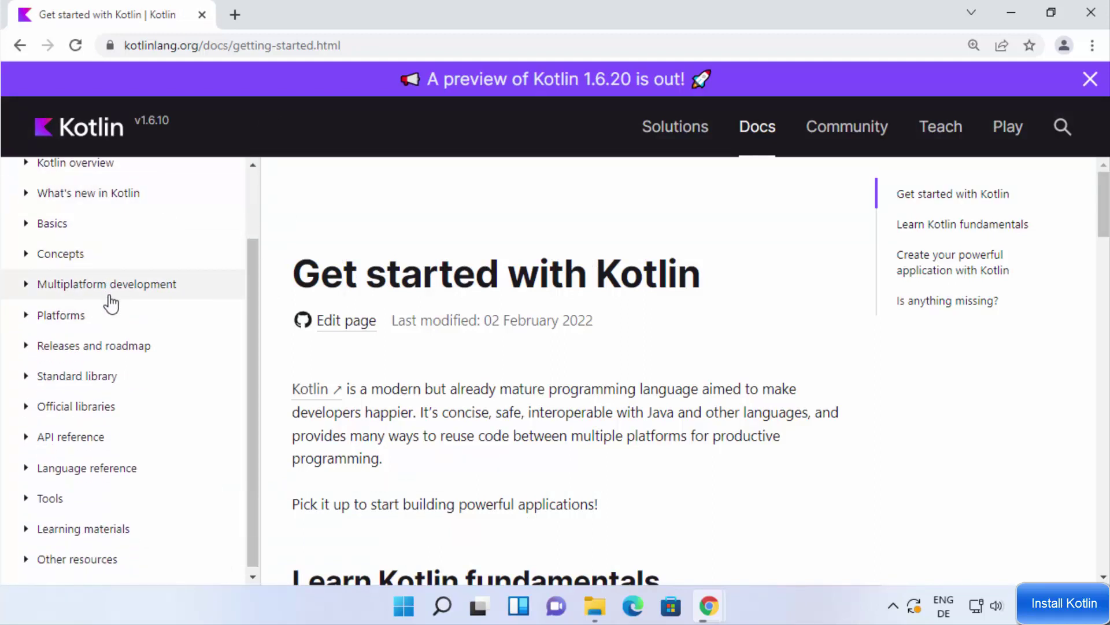
left_click(52, 498)
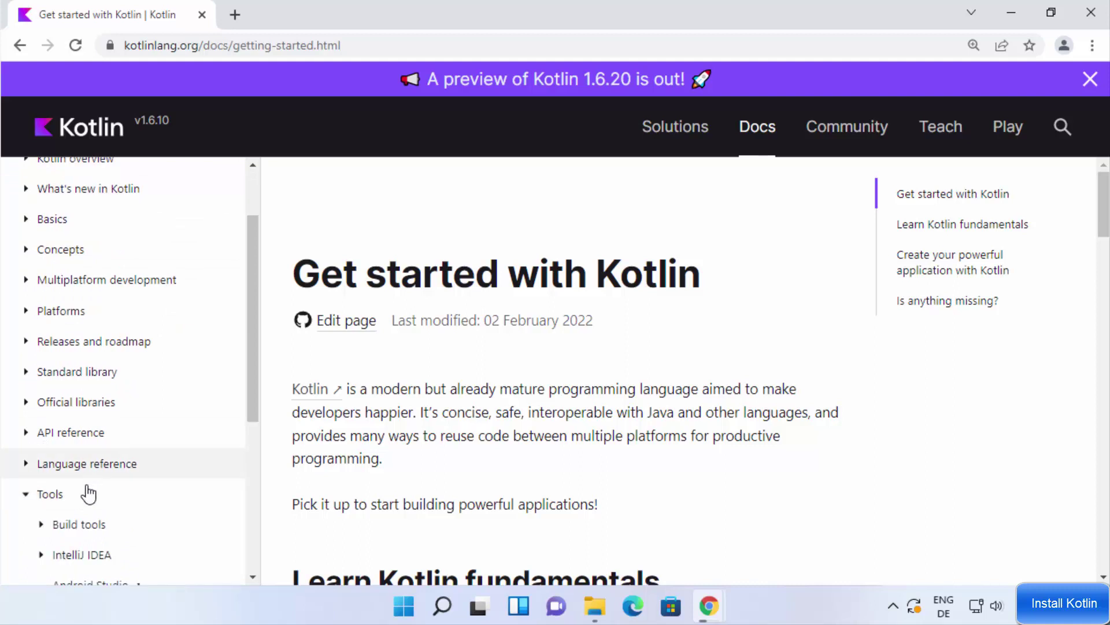
scroll(148, 451, "down", 3)
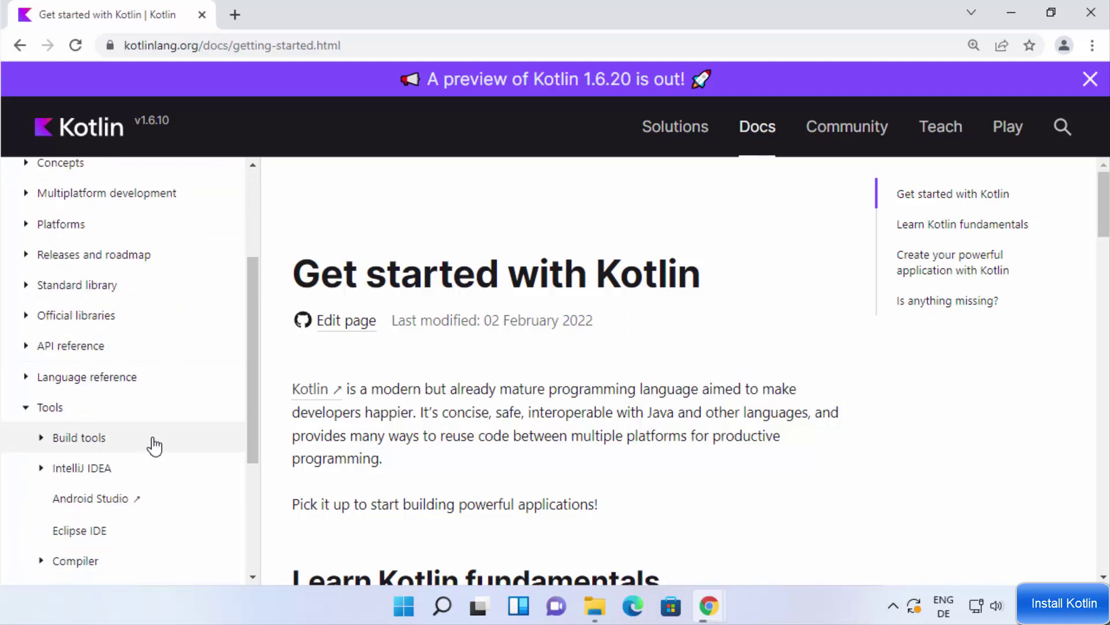
scroll(151, 443, "down", 3)
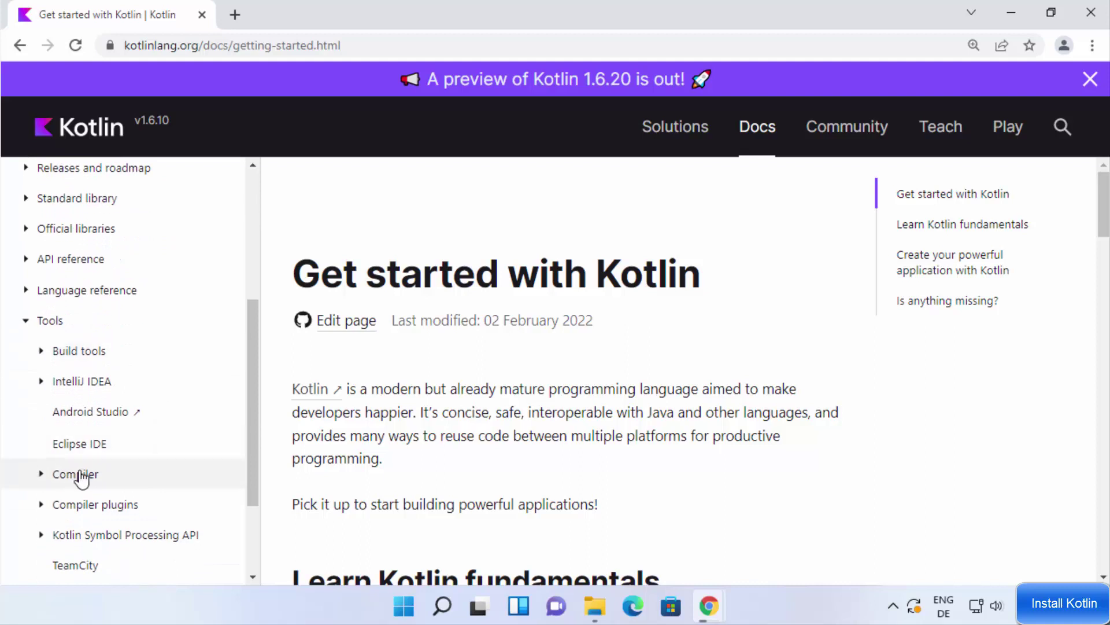
left_click(83, 473)
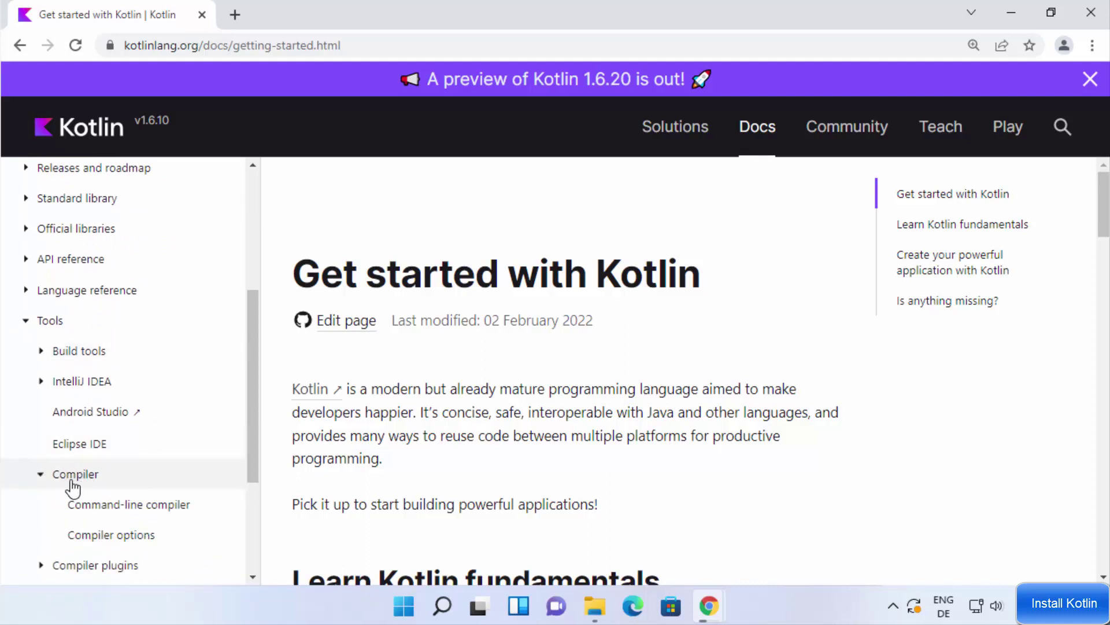
left_click(131, 506)
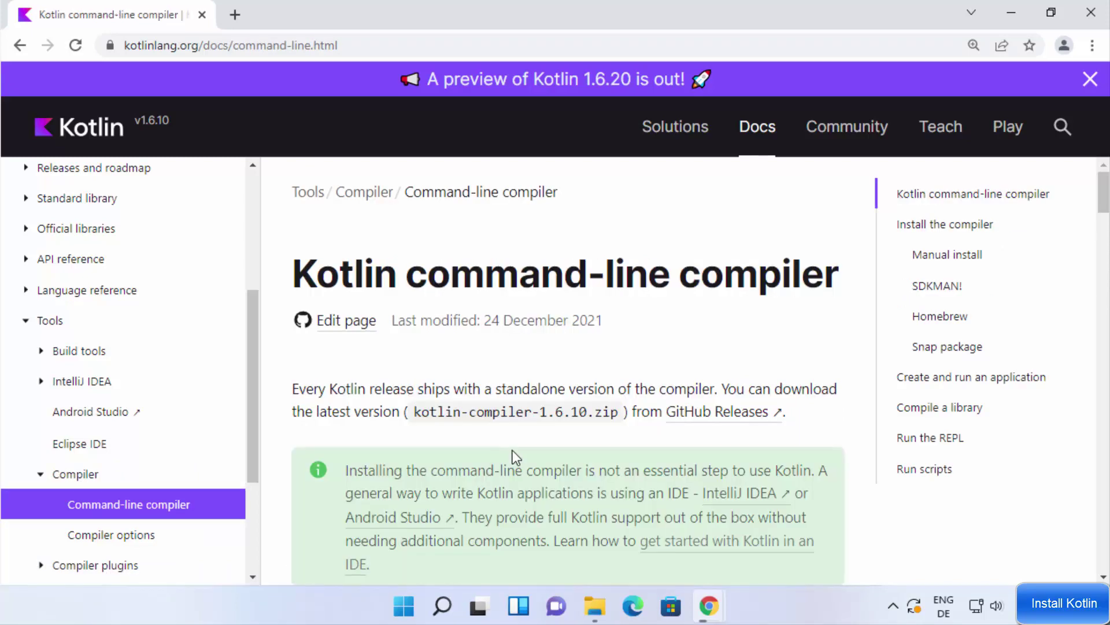
- Review the note about installing the command-line compiler and open the linked GitHub Releases page
scroll(582, 347, "down", 3)
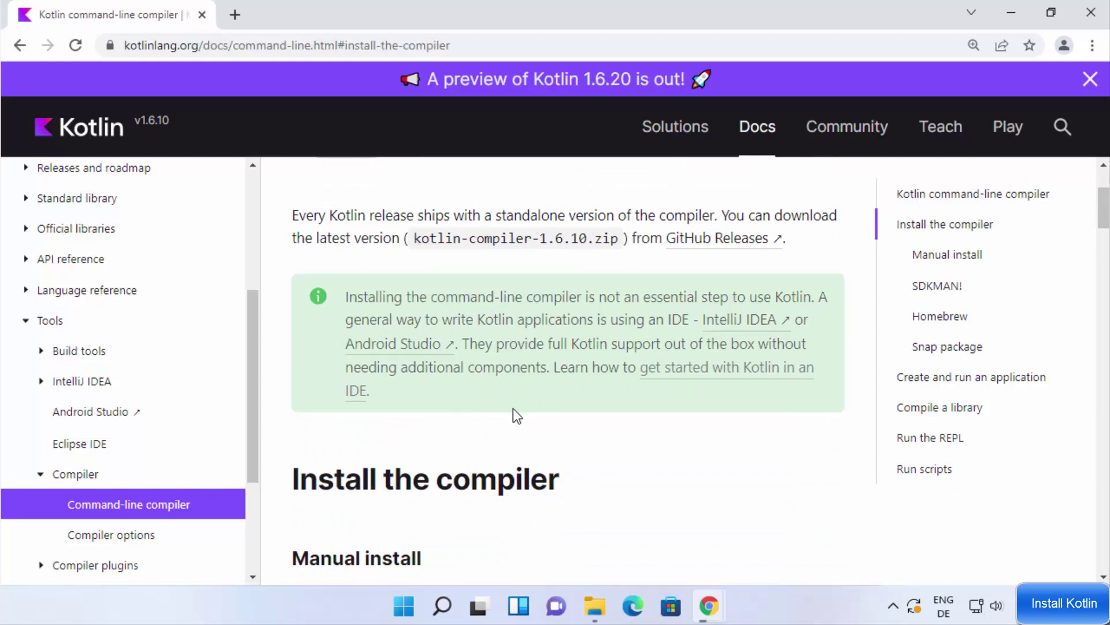
scroll(512, 408, "up", 2)
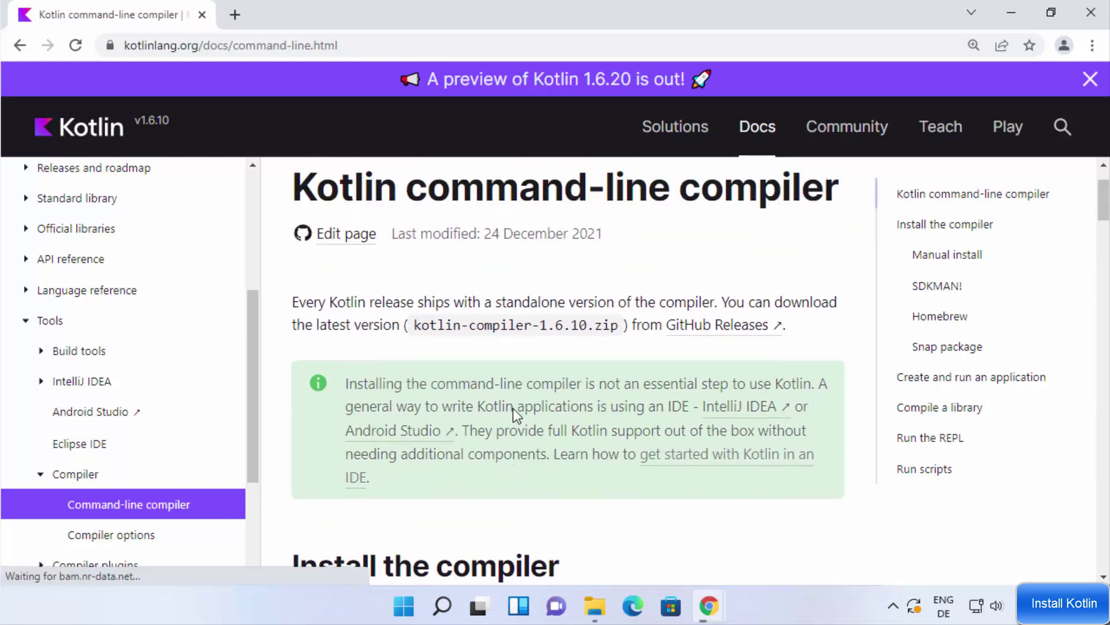
left_click_drag(338, 384, 449, 475)
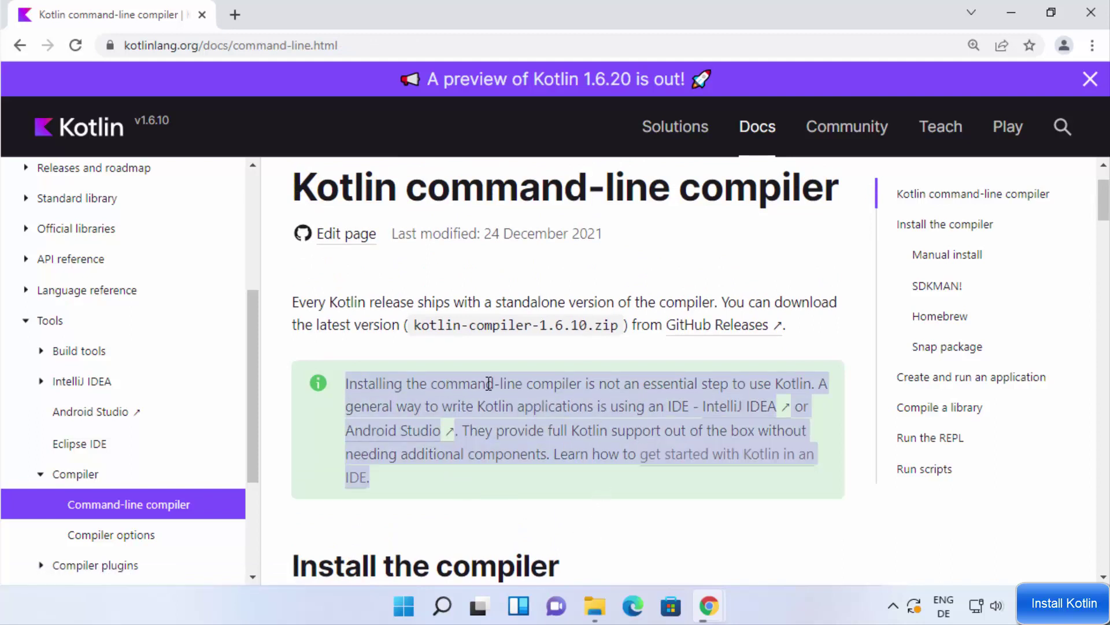
double_click(532, 384)
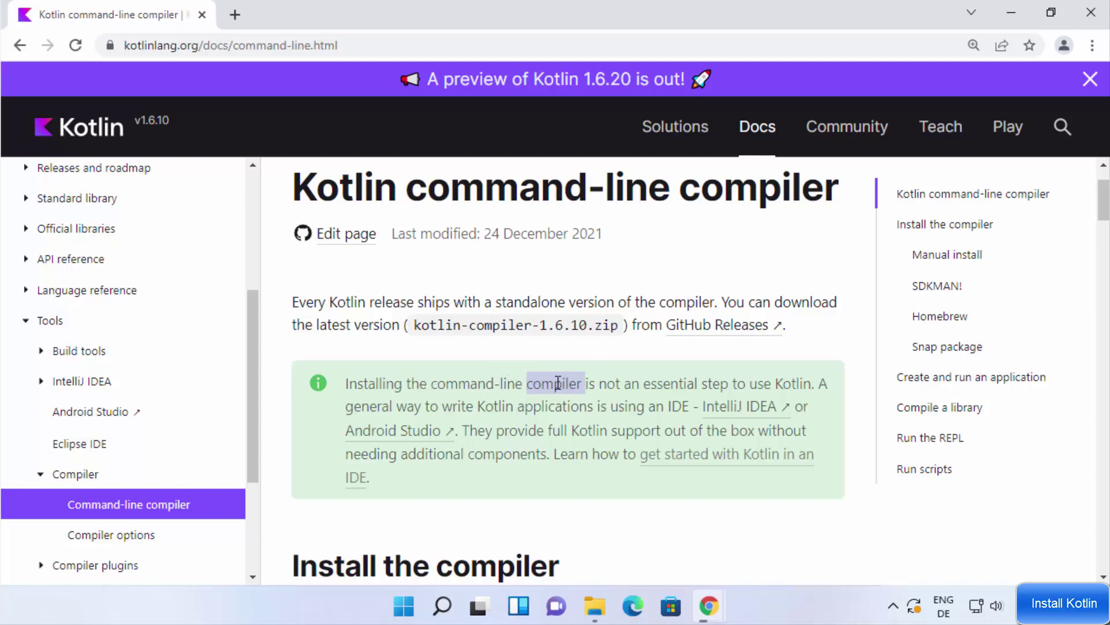
left_click(709, 328)
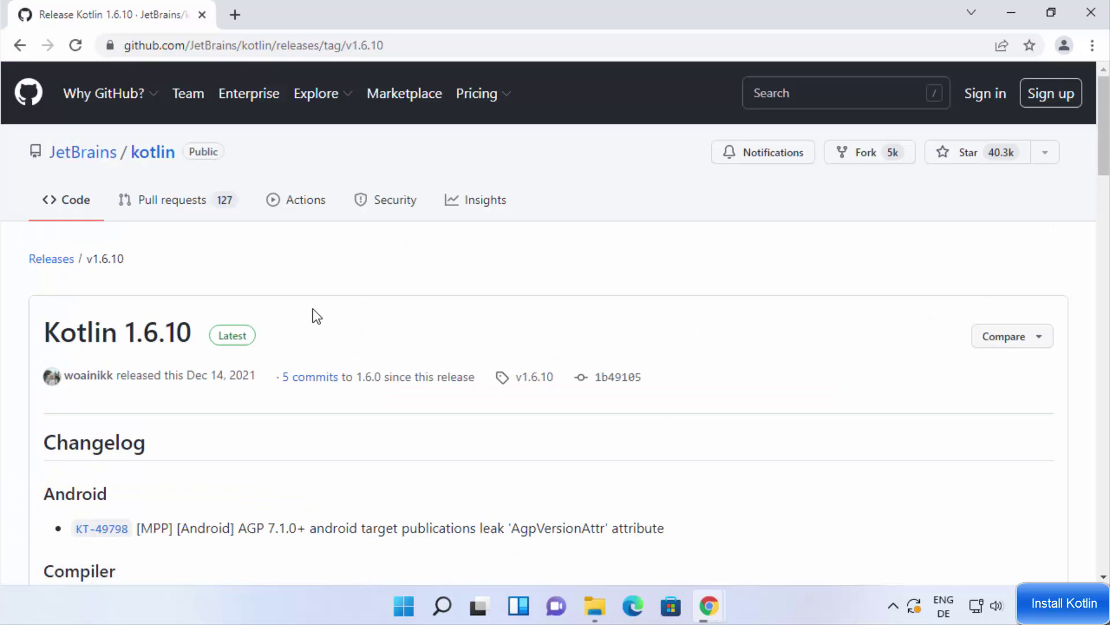
- Check the Kotlin 1.6.10 release page and download kotlin-compiler-1.6.10.zip from its assets
scroll(317, 316, "down", 3)
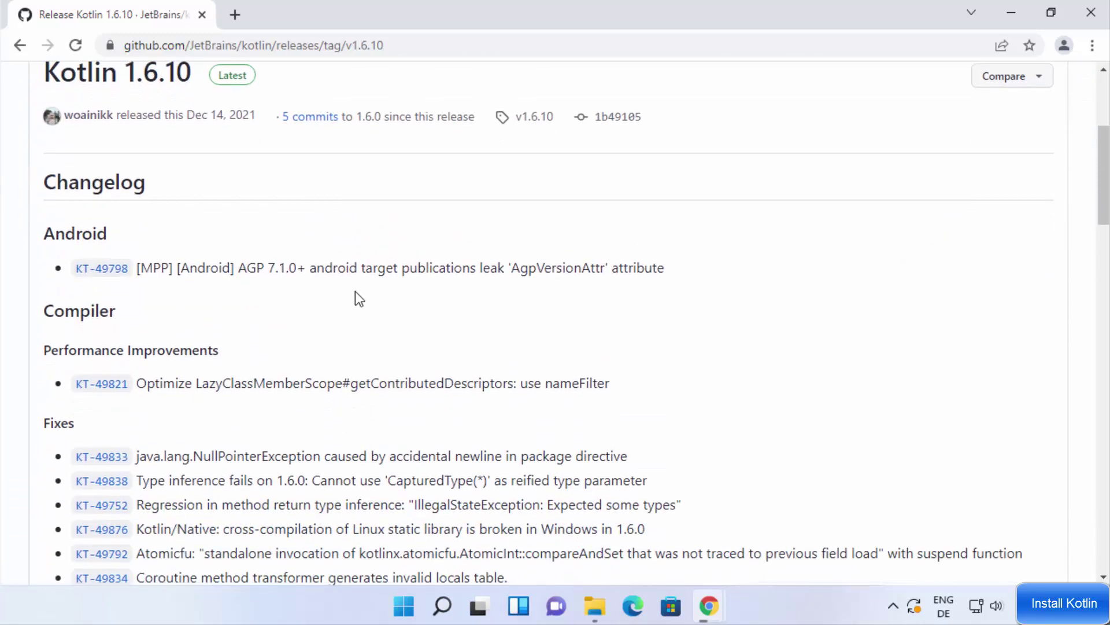
scroll(355, 292, "up", 1)
left_click_drag(45, 158, 192, 160)
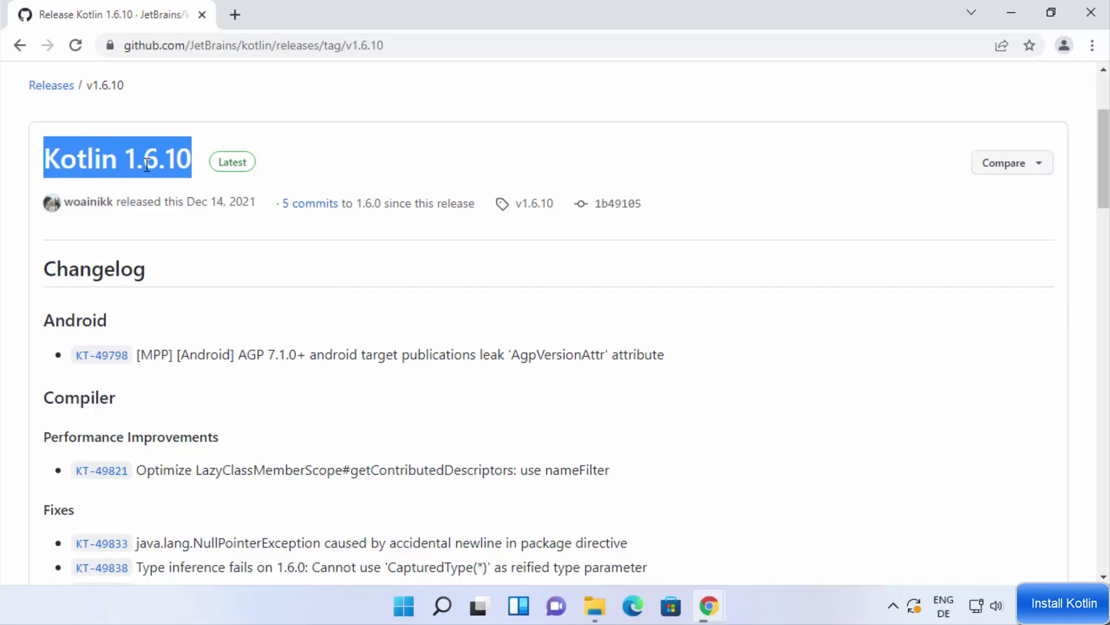
left_click(164, 166)
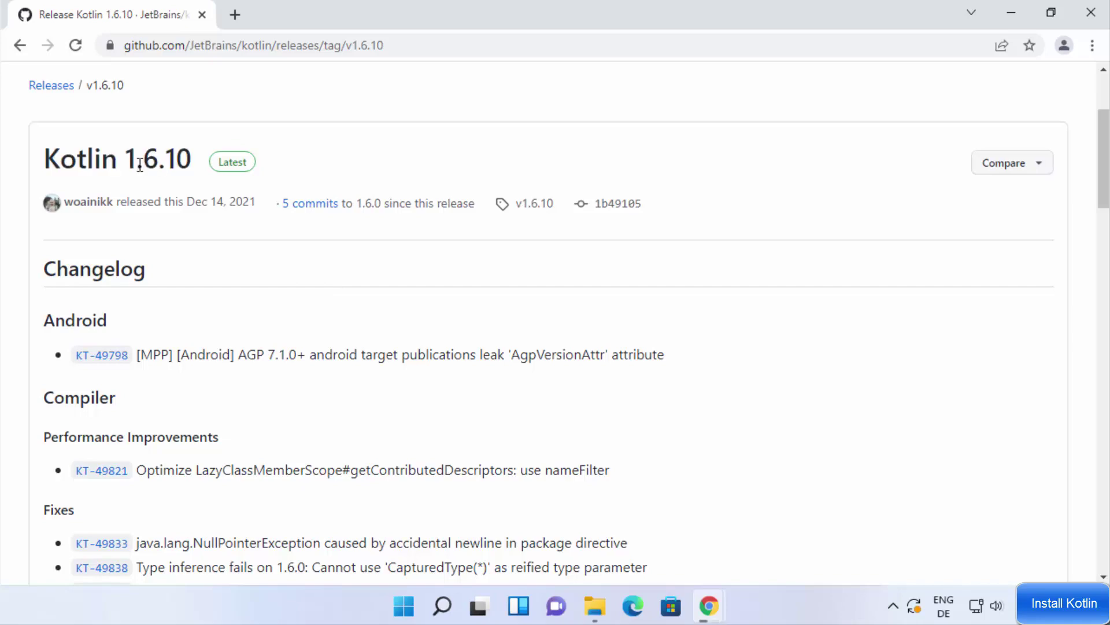
scroll(282, 254, "down", 3)
scroll(281, 254, "down", 6)
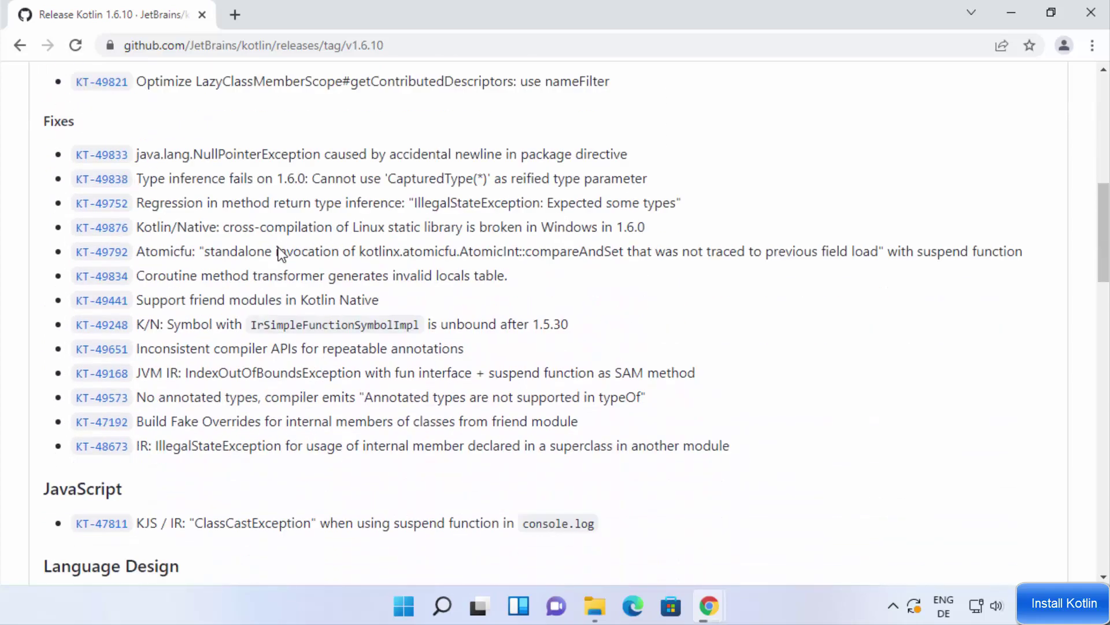
scroll(279, 247, "down", 9)
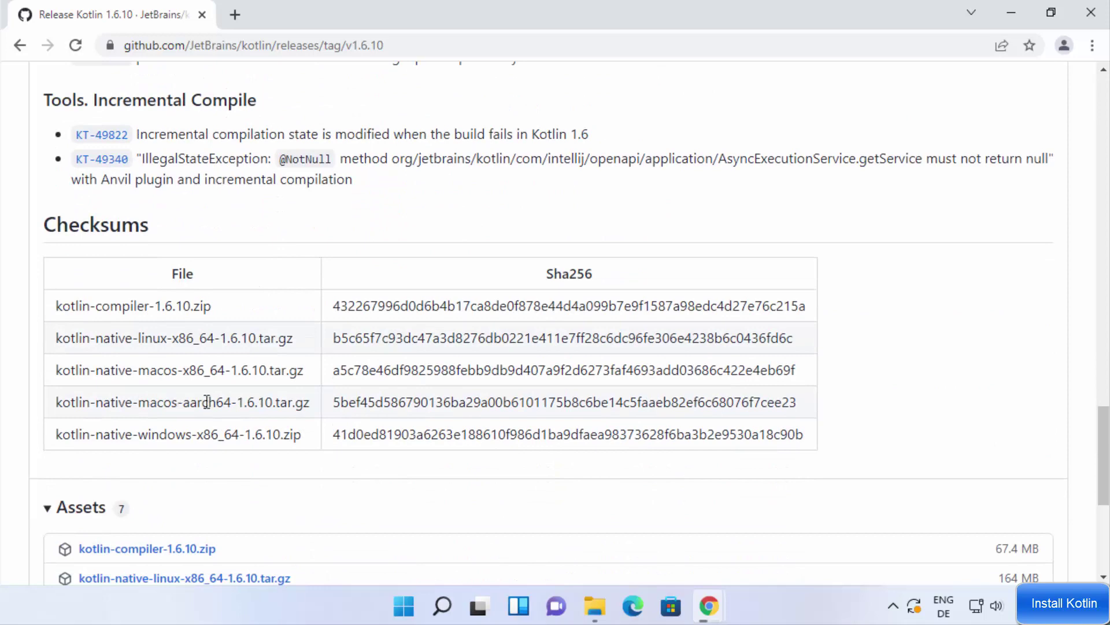
scroll(191, 399, "down", 2)
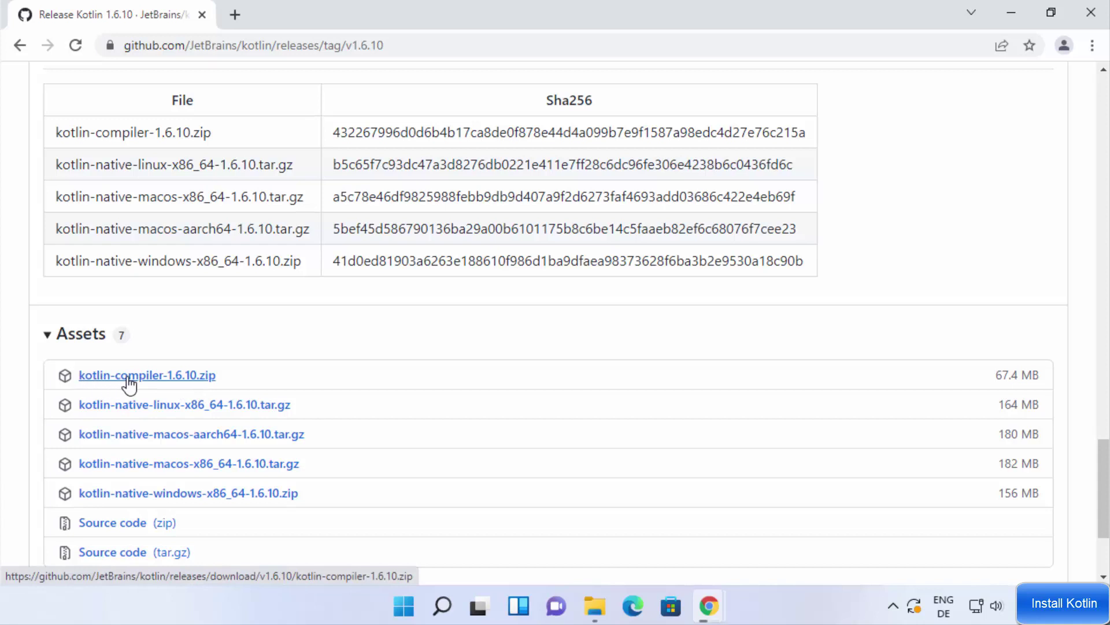
left_click(190, 387)
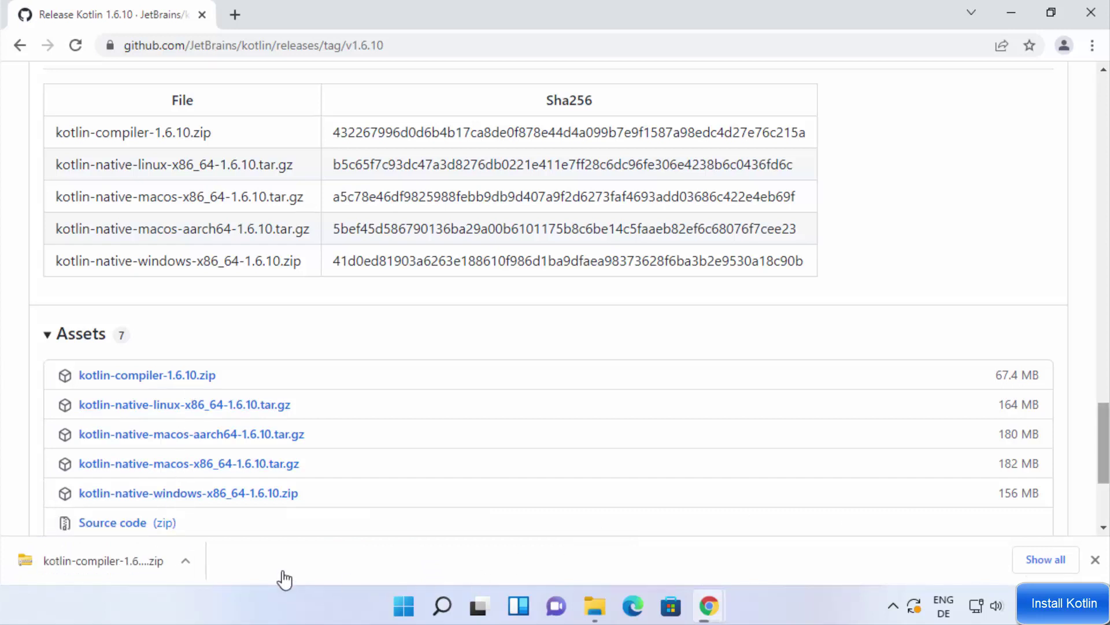
- Show the downloaded kotlin-compiler-1.6.10.zip in its folder and maximize the File Explorer window
left_click(189, 564)
left_click(214, 501)
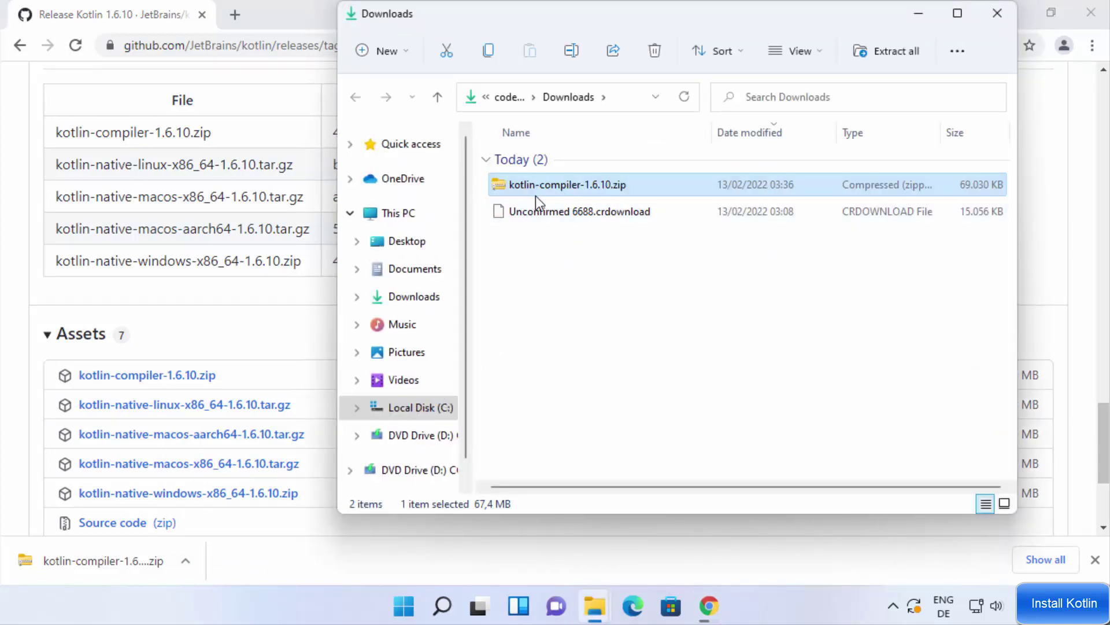
left_click(962, 15)
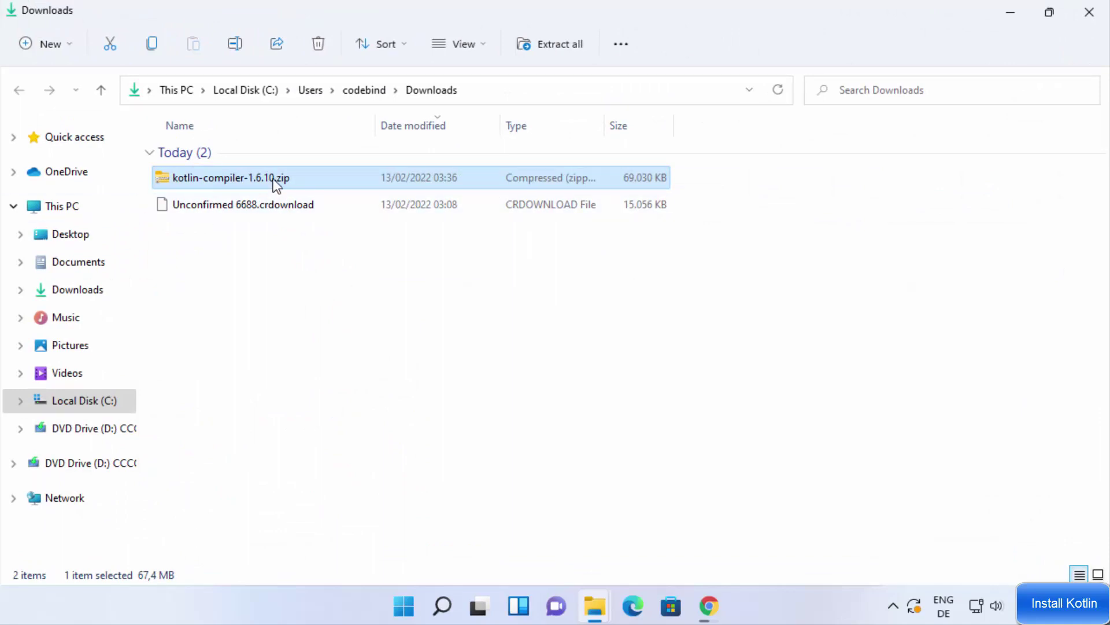
- Extract kotlin-compiler-1.6.10.zip to the suggested kotlin-compiler-1.6.10 folder in Downloads and close the window showing the extracted files
right_click(277, 181)
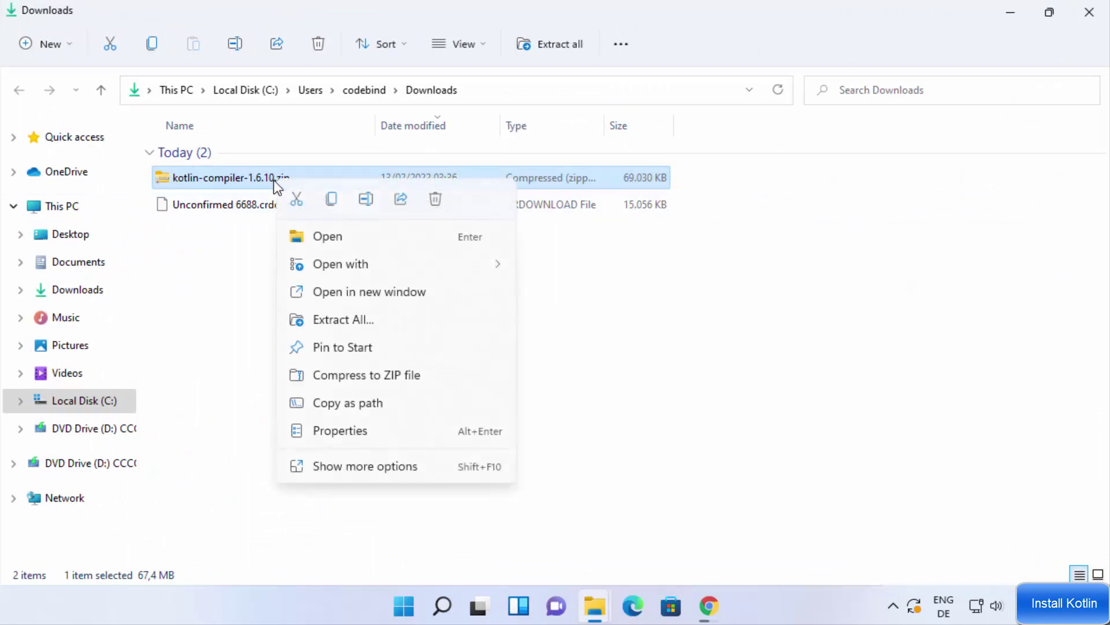
left_click(340, 321)
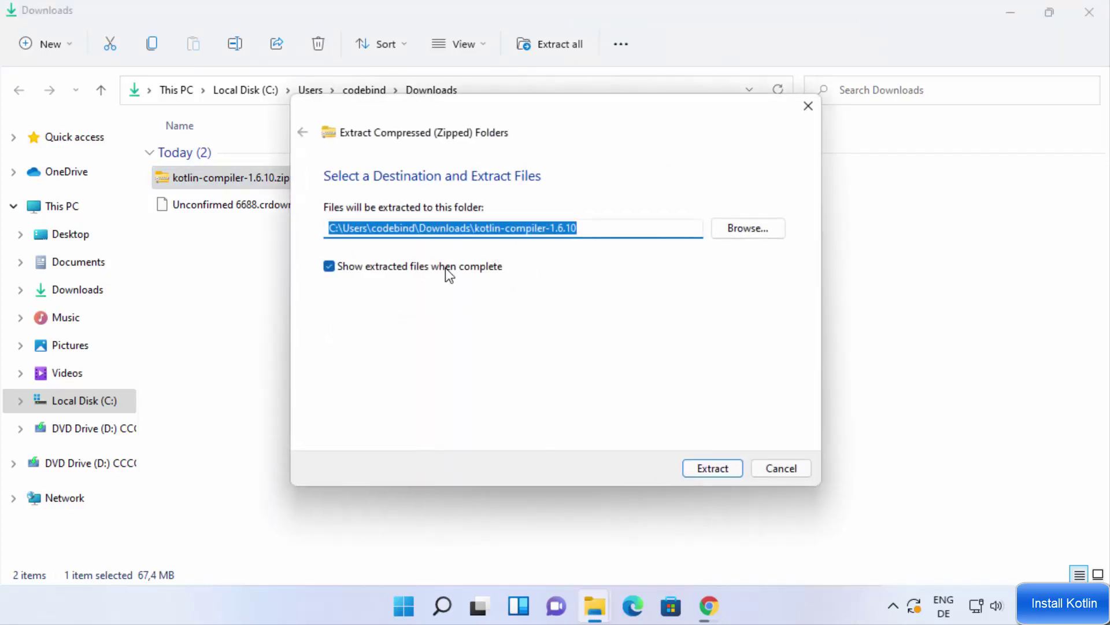
left_click(705, 468)
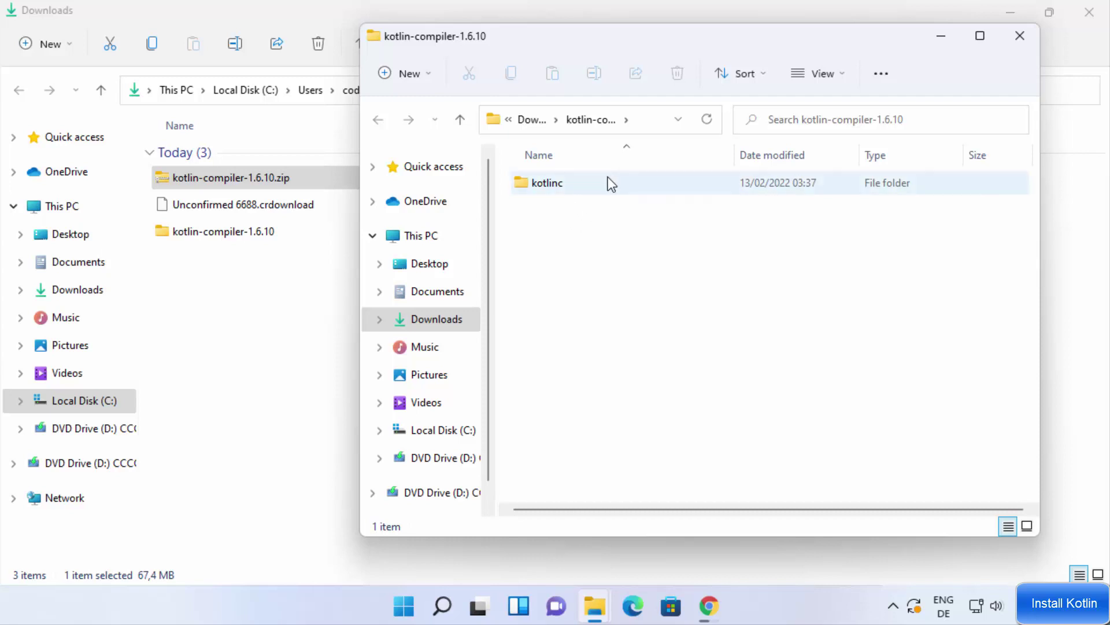
left_click(1021, 36)
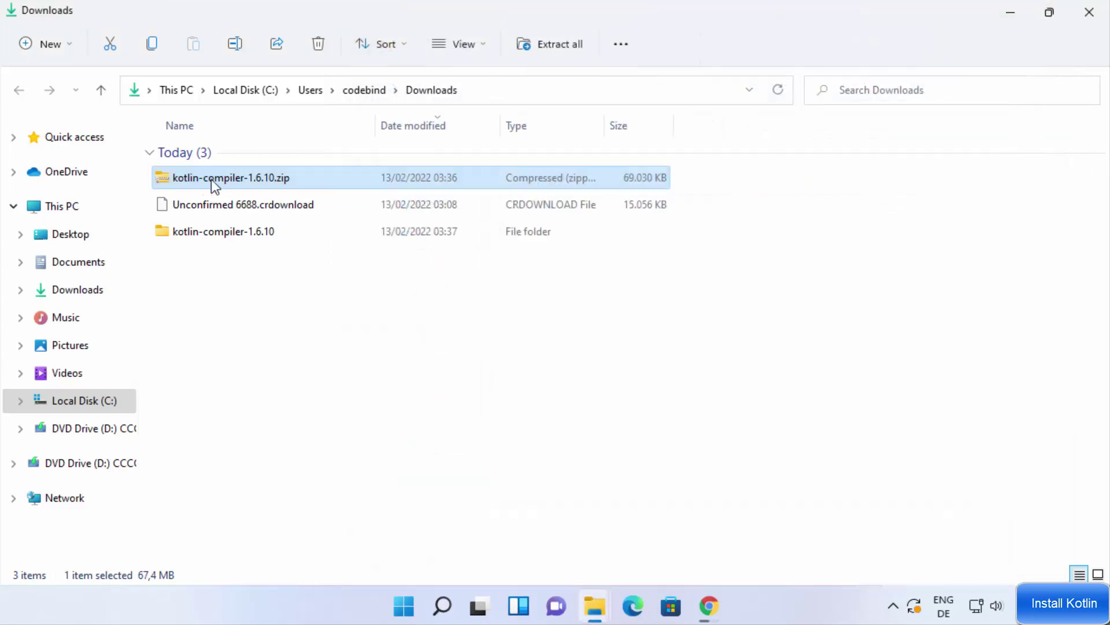
- Open the extracted kotlin-compiler-1.6.10 folder, look inside its kotlinc subfolder and return to the parent folder
double_click(240, 233)
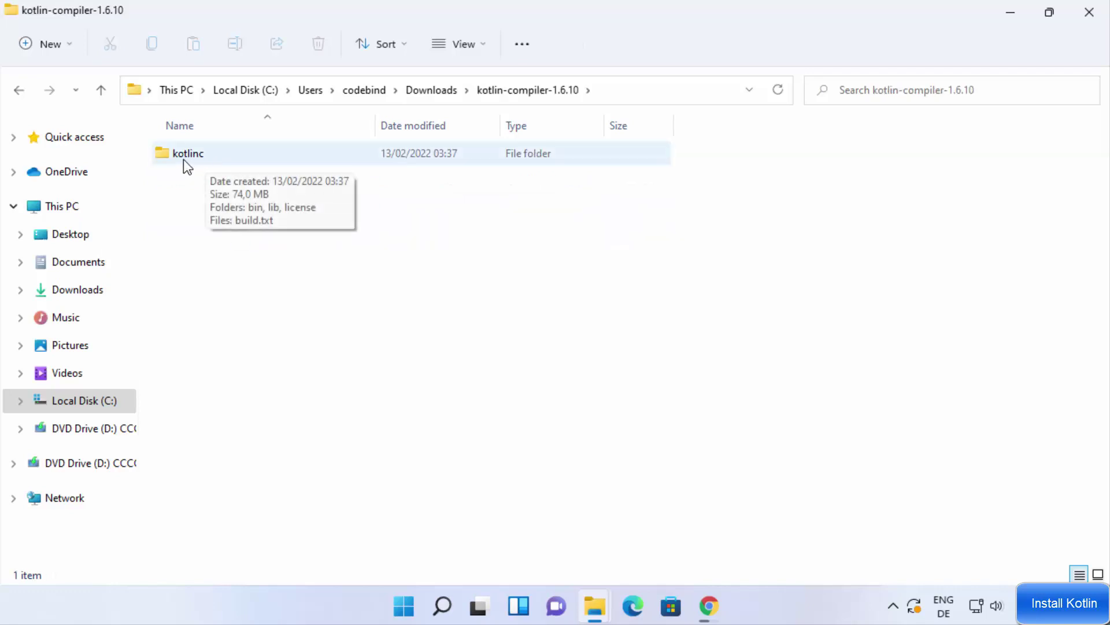
double_click(195, 157)
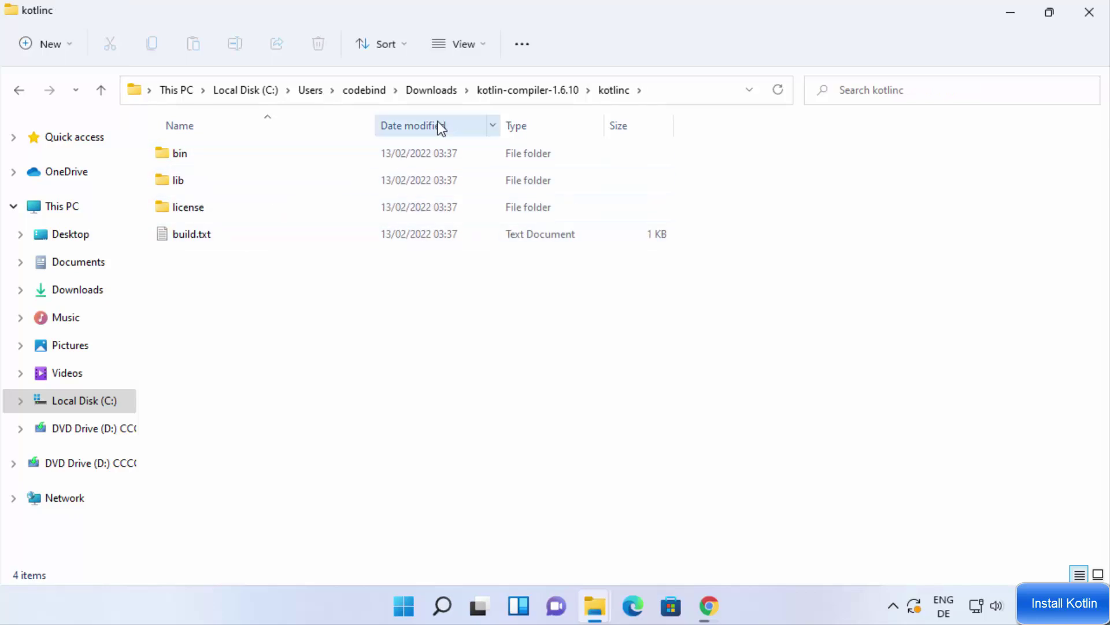
left_click(512, 91)
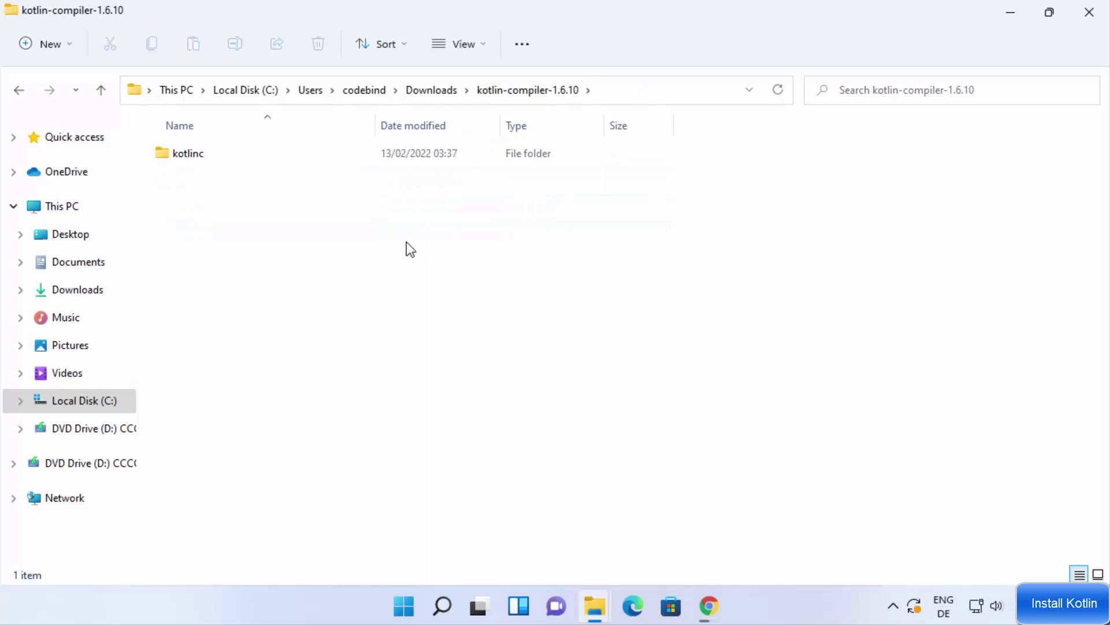
- Move the kotlinc folder from kotlin-compiler-1.6.10 to the root of Local Disk (C:)
left_click(226, 159)
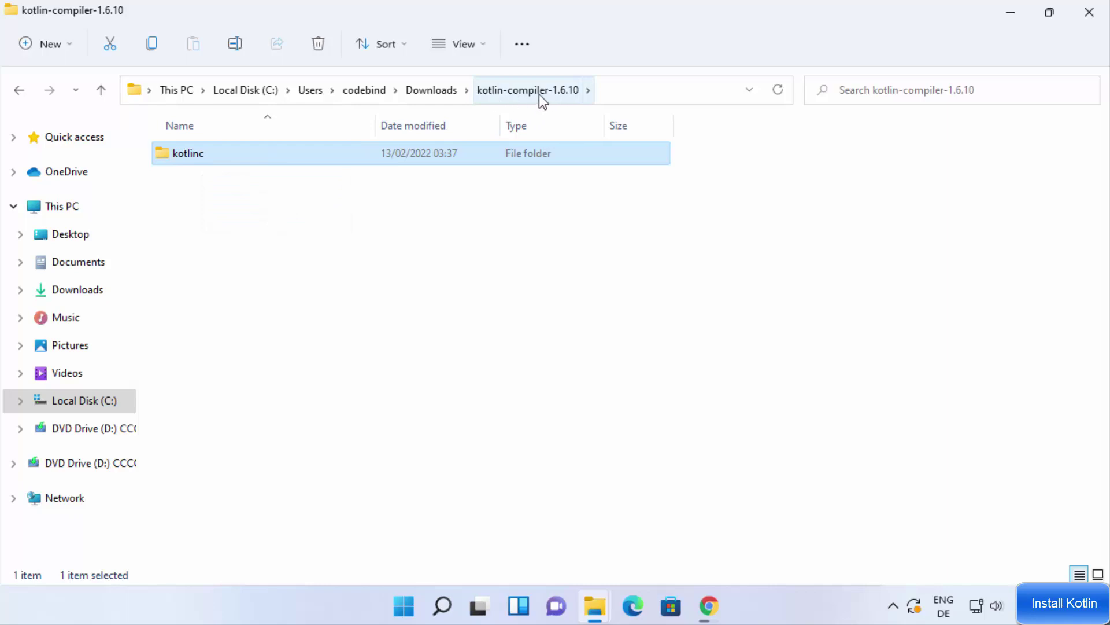
right_click(241, 154)
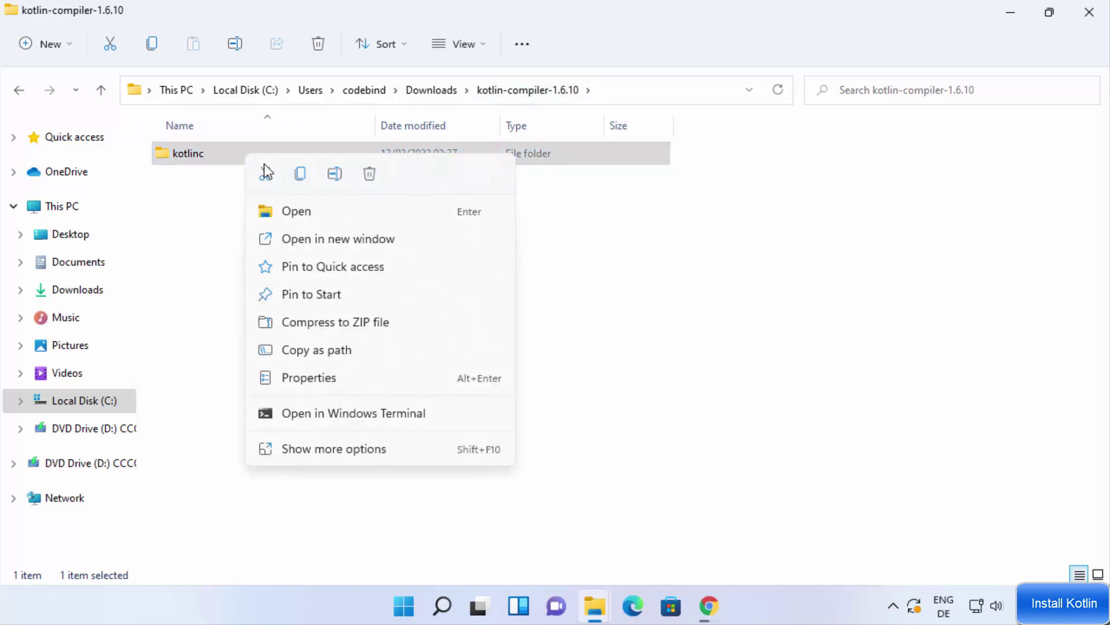
left_click(265, 173)
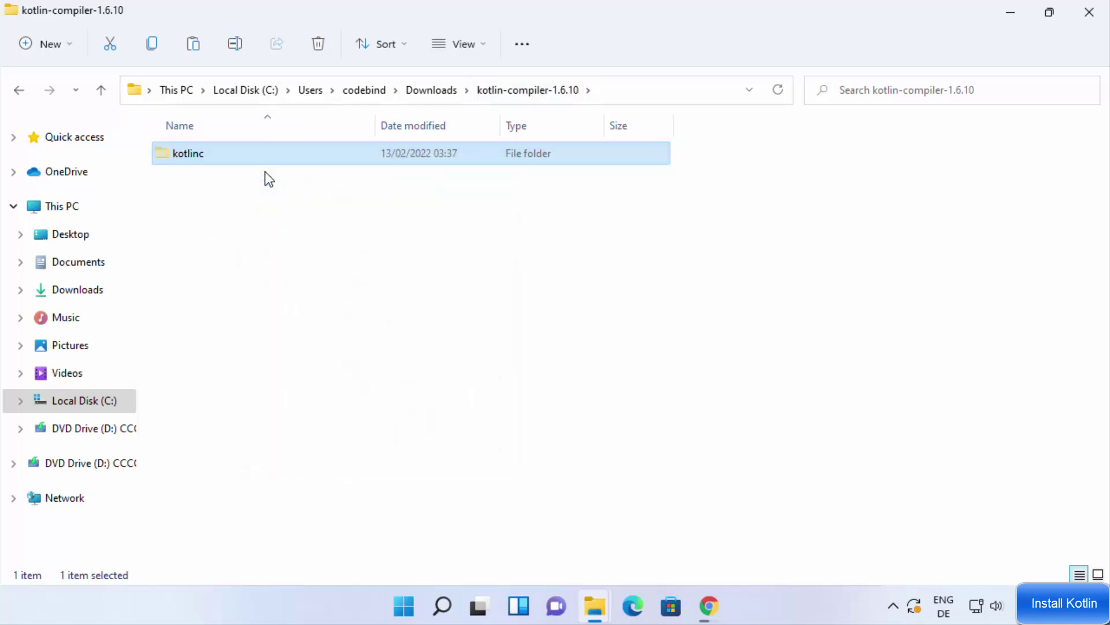
left_click(107, 410)
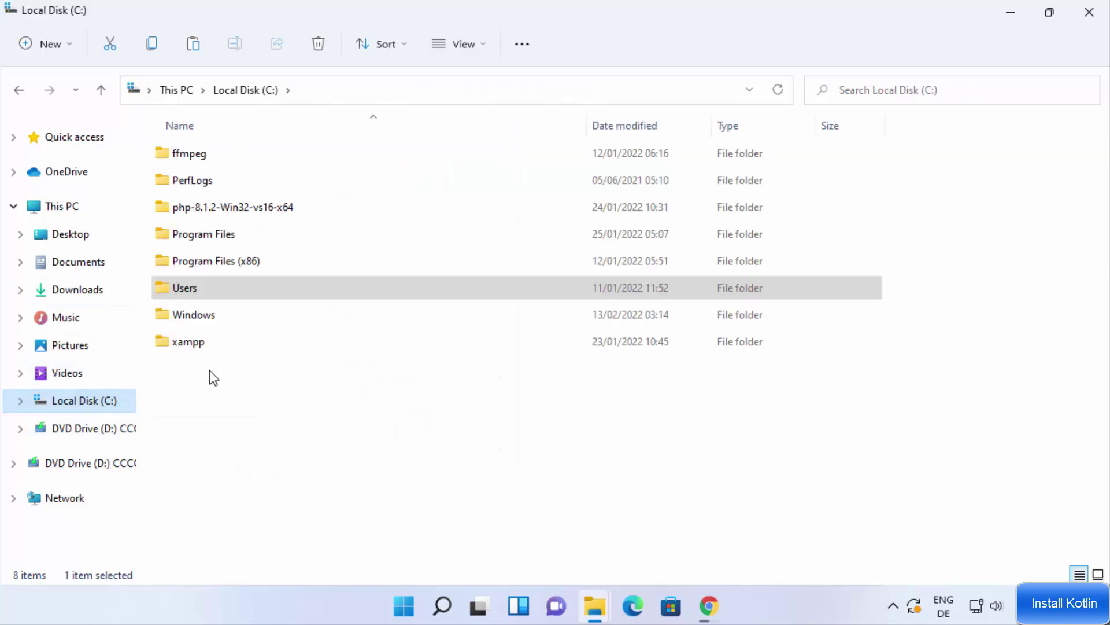
right_click(219, 414)
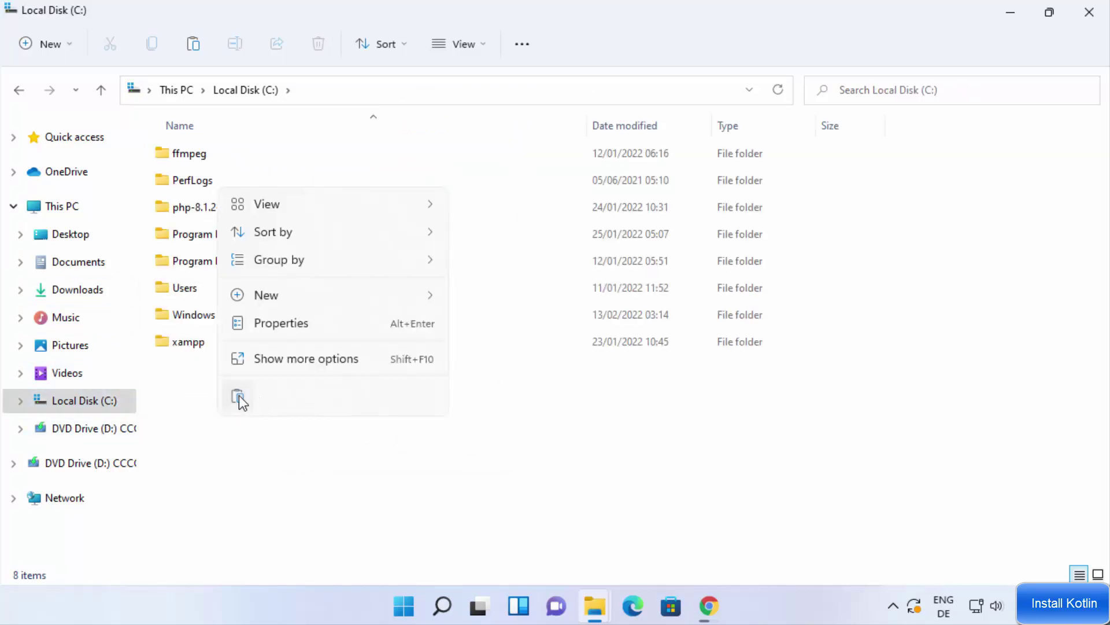
left_click(241, 398)
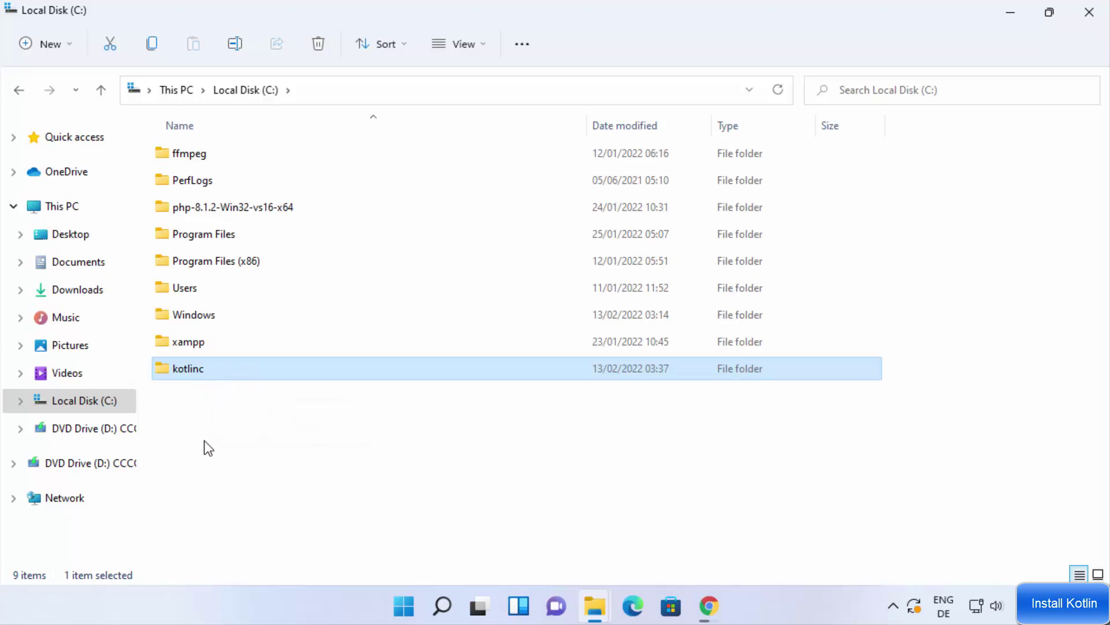
left_click(265, 436)
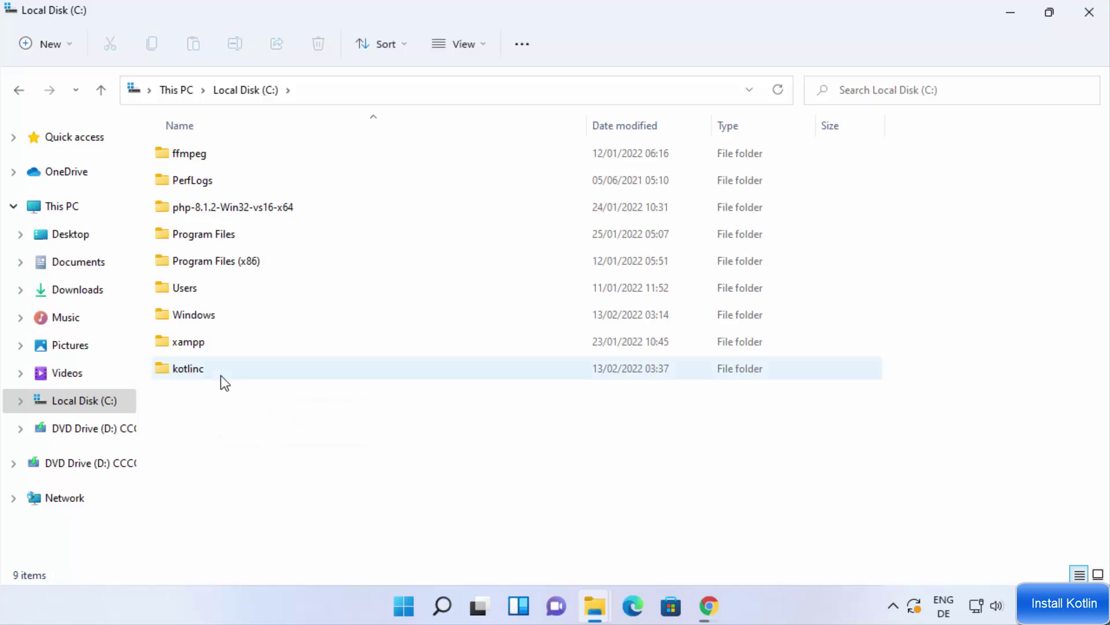
- Open the bin folder inside kotlinc on Local Disk (C:) and copy its full path, C:\kotlinc\bin
left_click(379, 91)
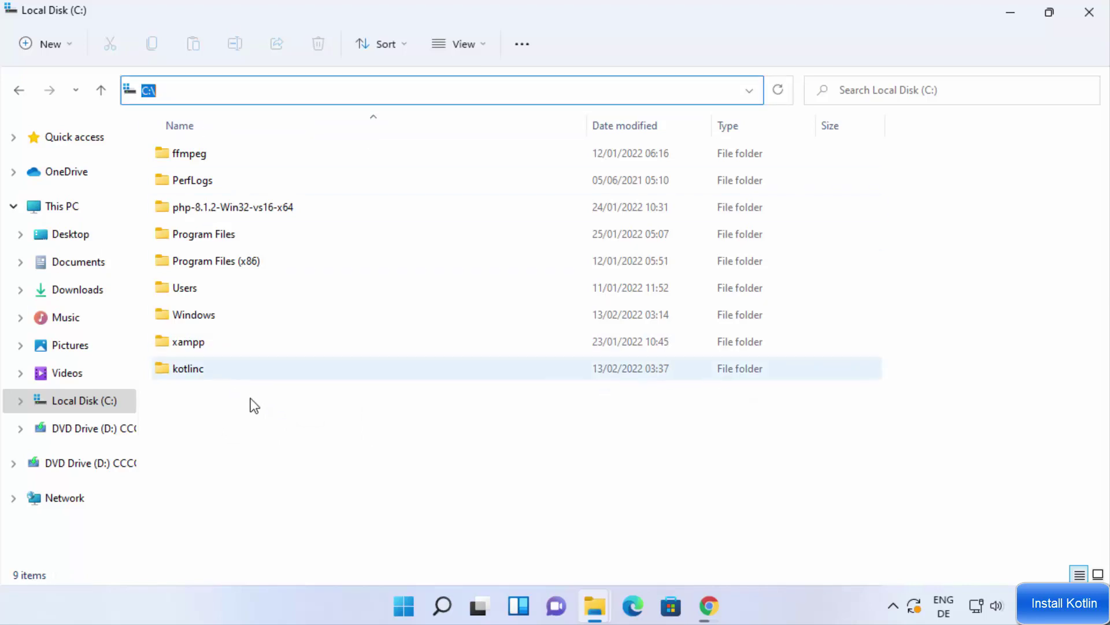
left_click(260, 417)
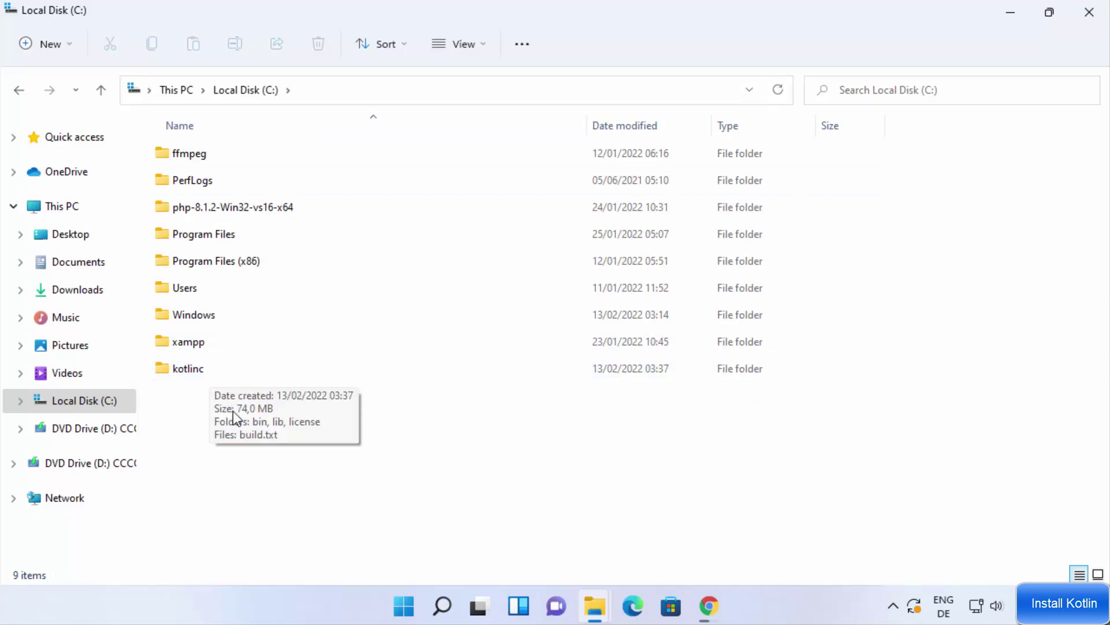
double_click(217, 369)
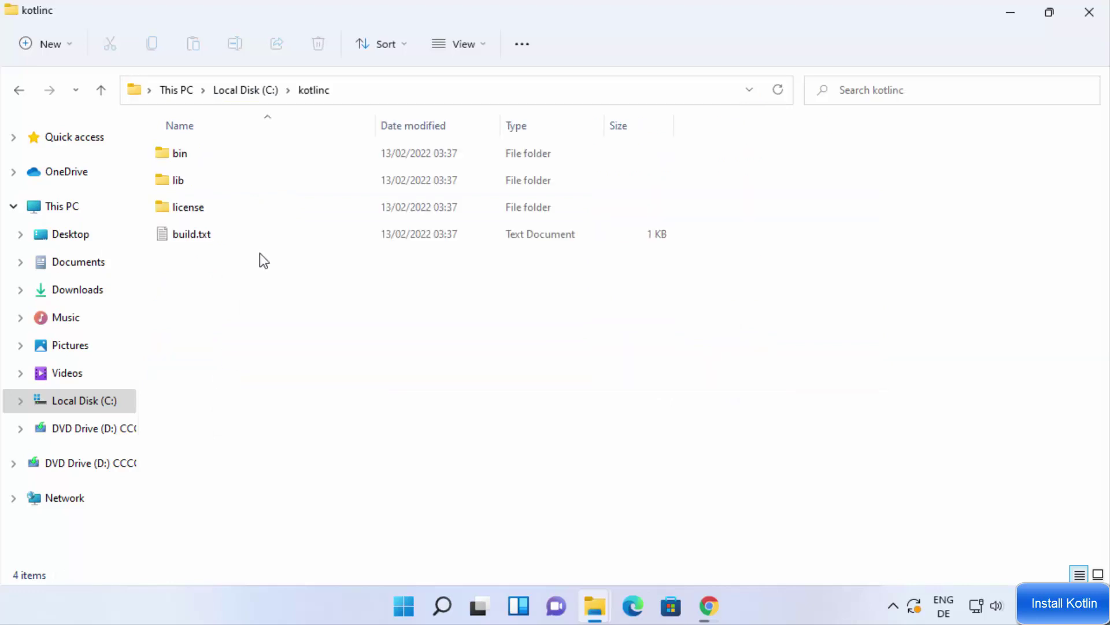
double_click(220, 152)
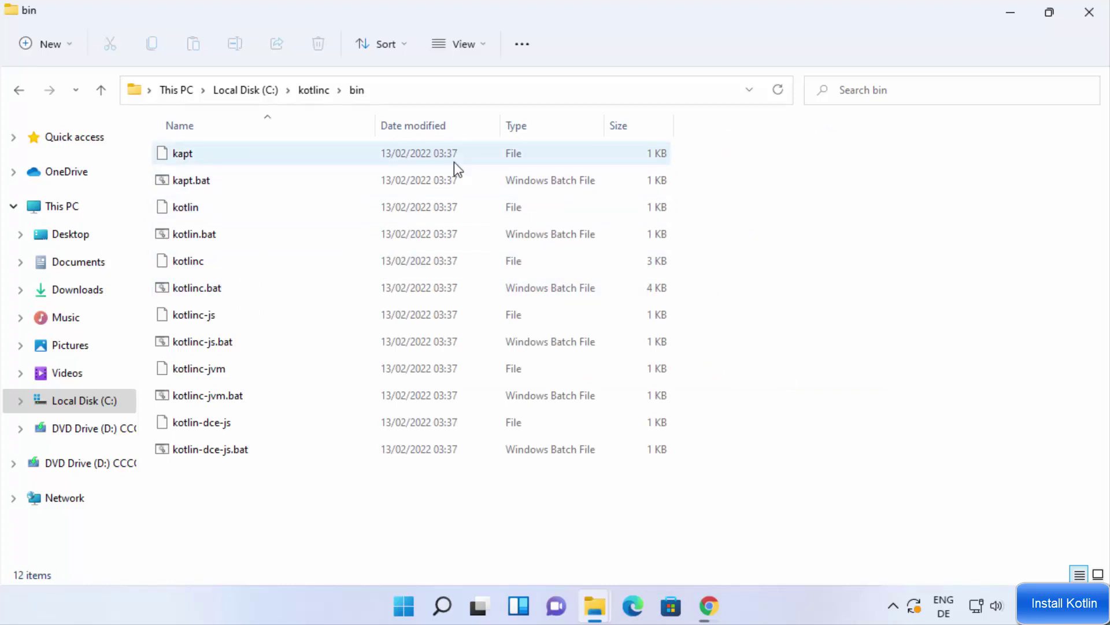
left_click(481, 92)
key("ctrl+c")
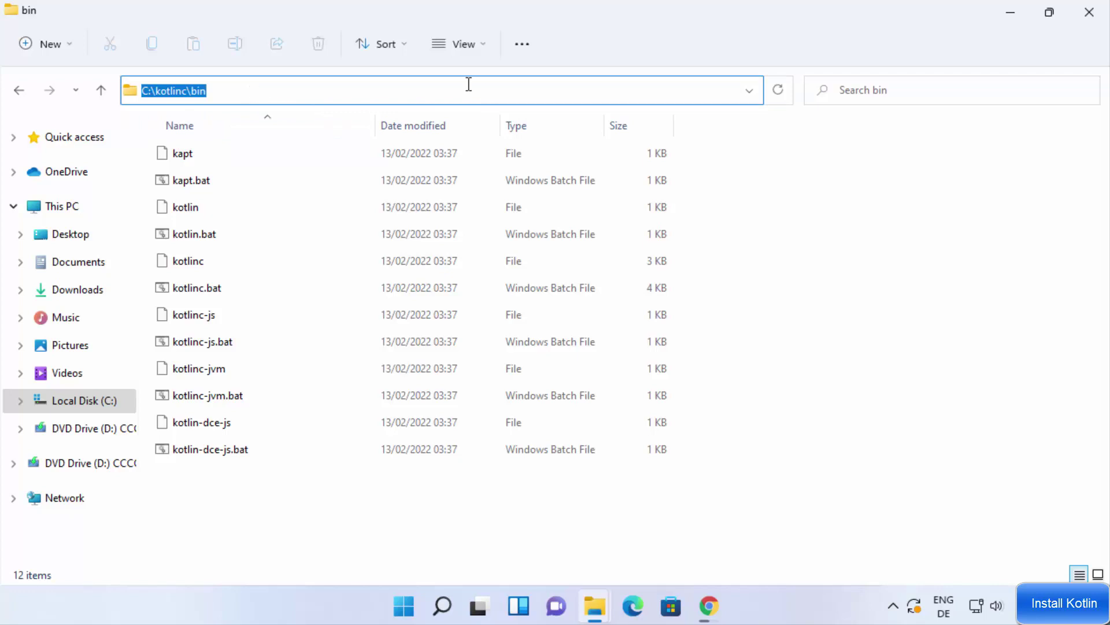
- Search Windows for "environment", open the system environment variables settings and bring up the Environment Variables dialog
left_click(443, 607)
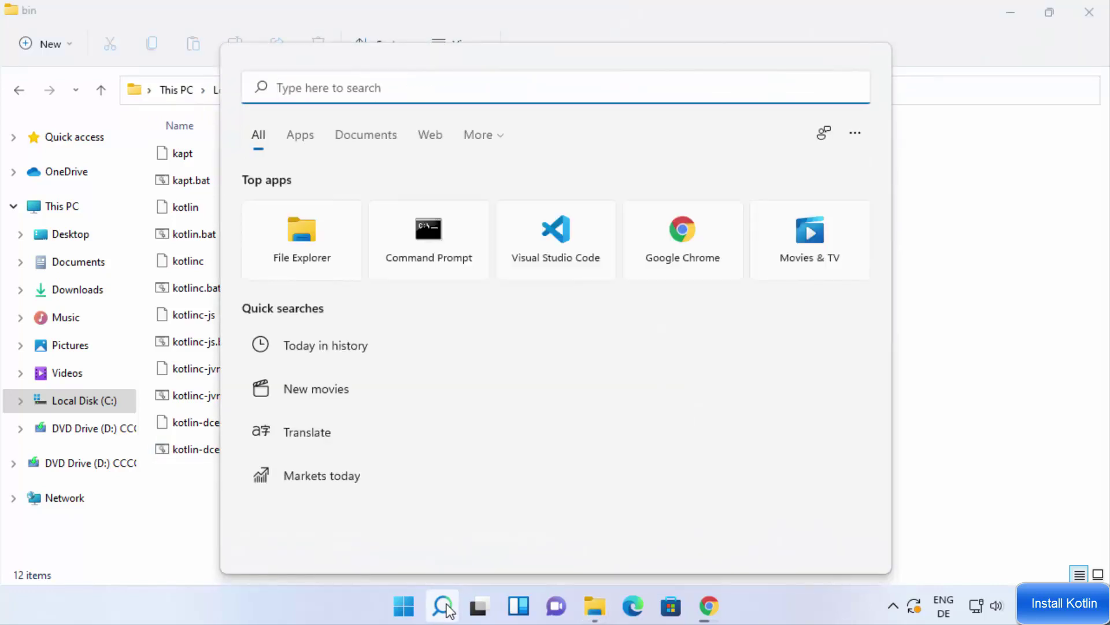
type("environment")
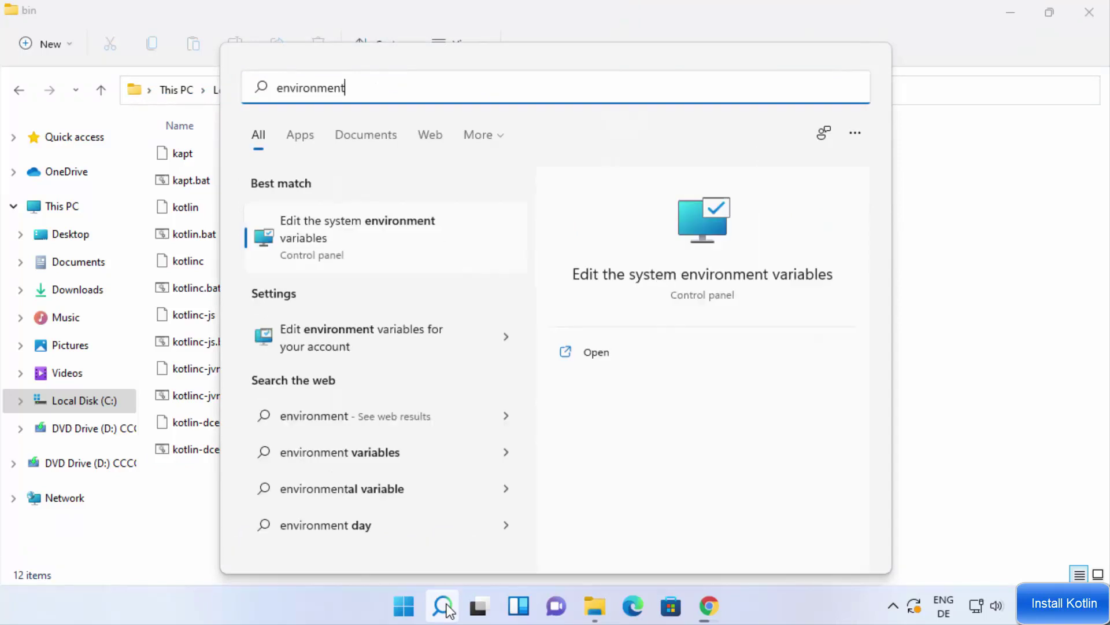
left_click(355, 233)
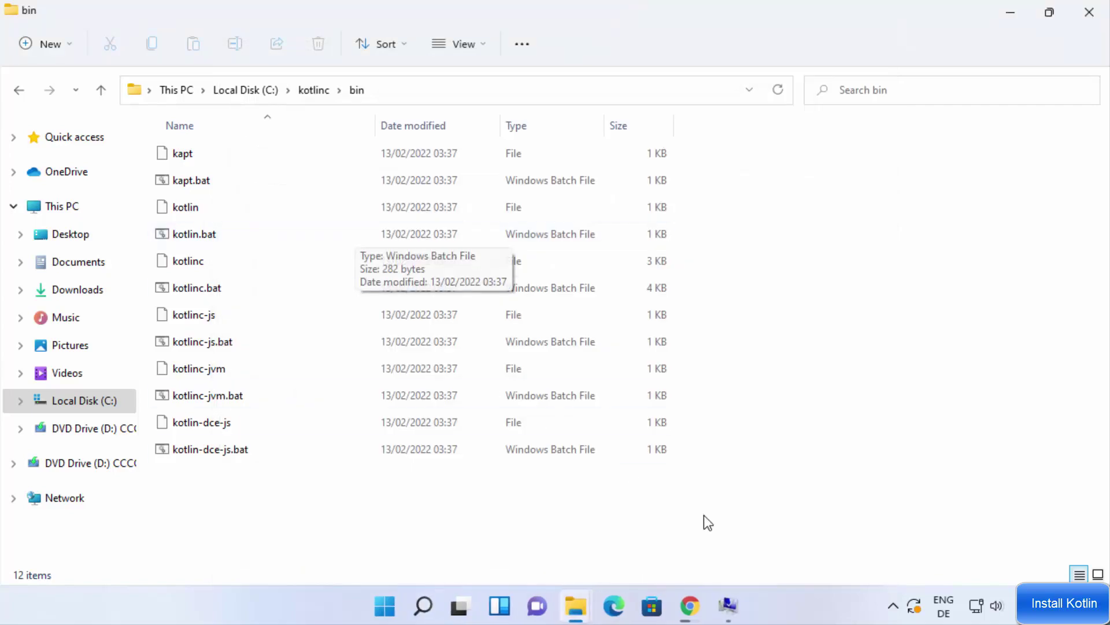
left_click(729, 606)
left_click_drag(263, 65, 565, 73)
left_click(595, 388)
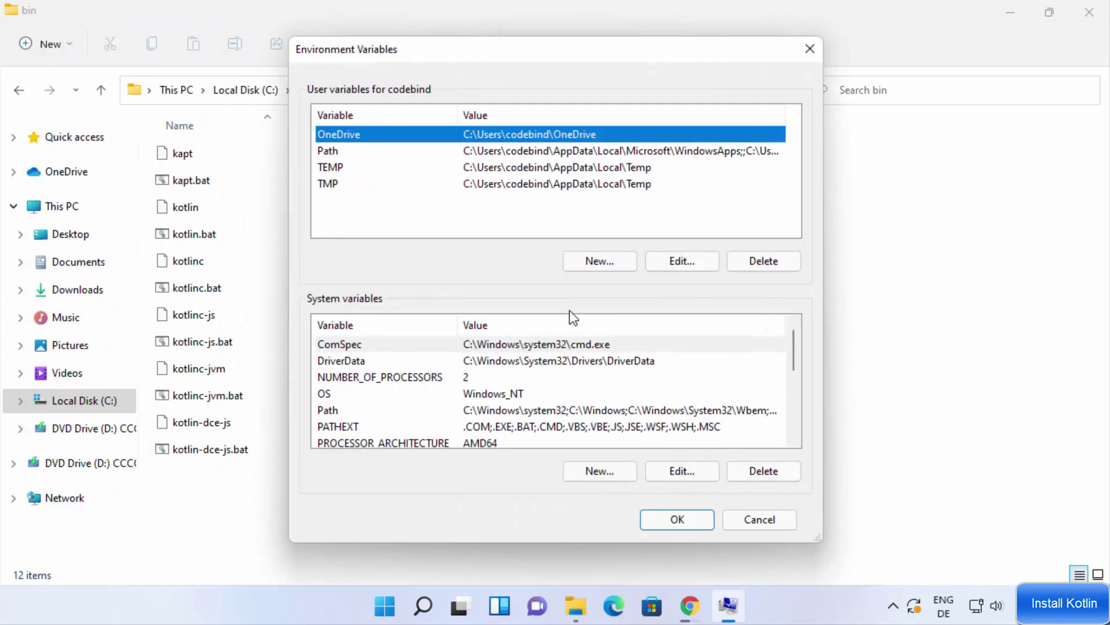
- Add C:\kotlinc\bin as a new entry to the Path system variable
left_click(344, 410)
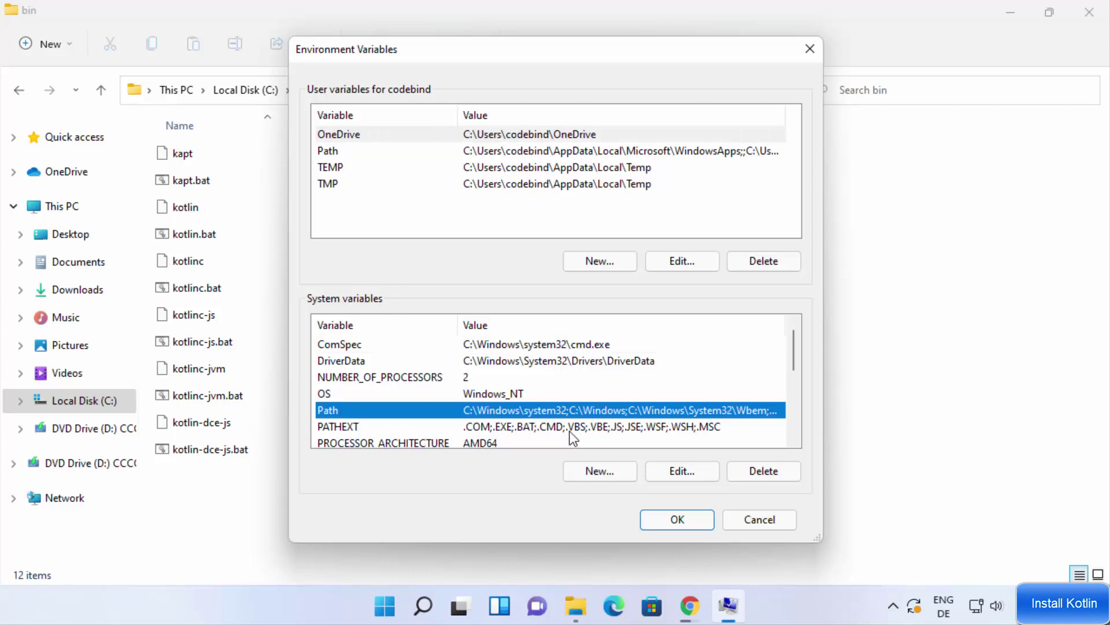
left_click(677, 473)
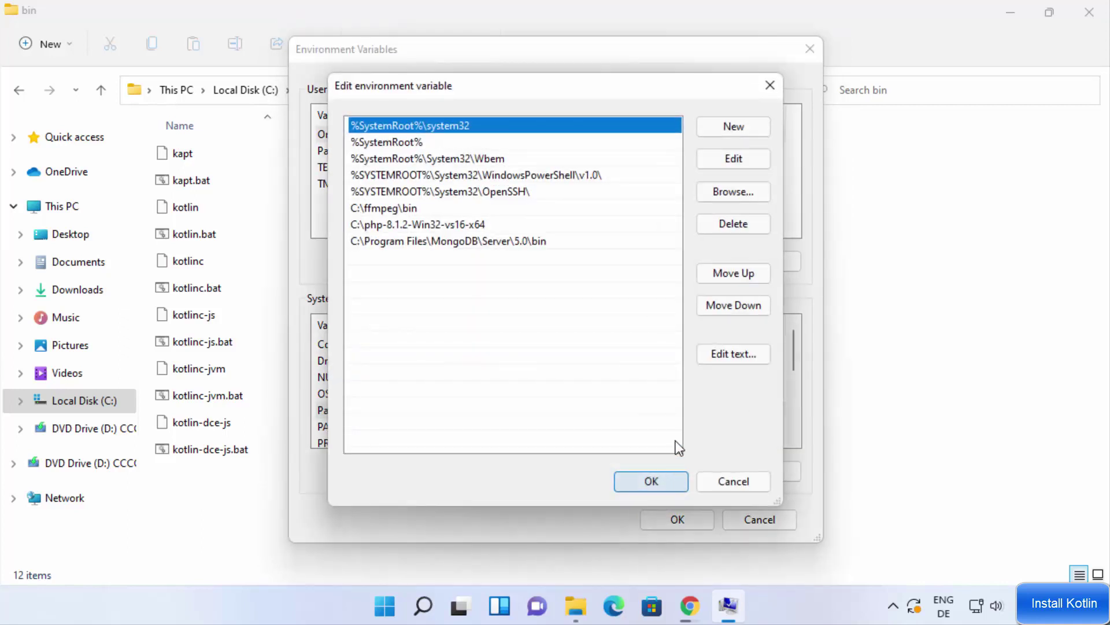
left_click(729, 139)
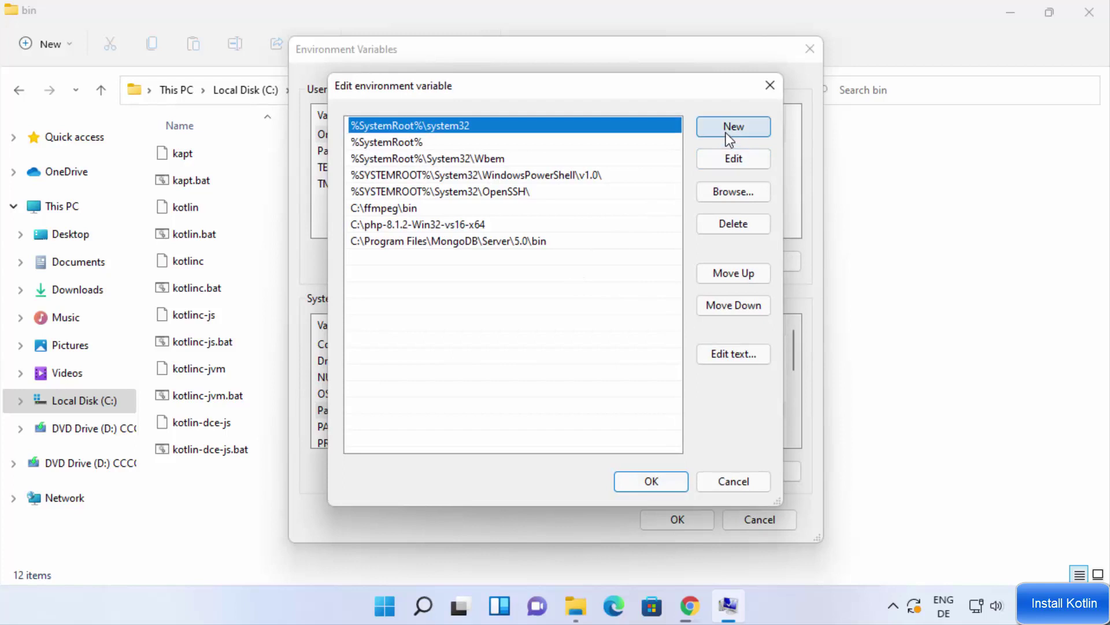
key("ctrl+v")
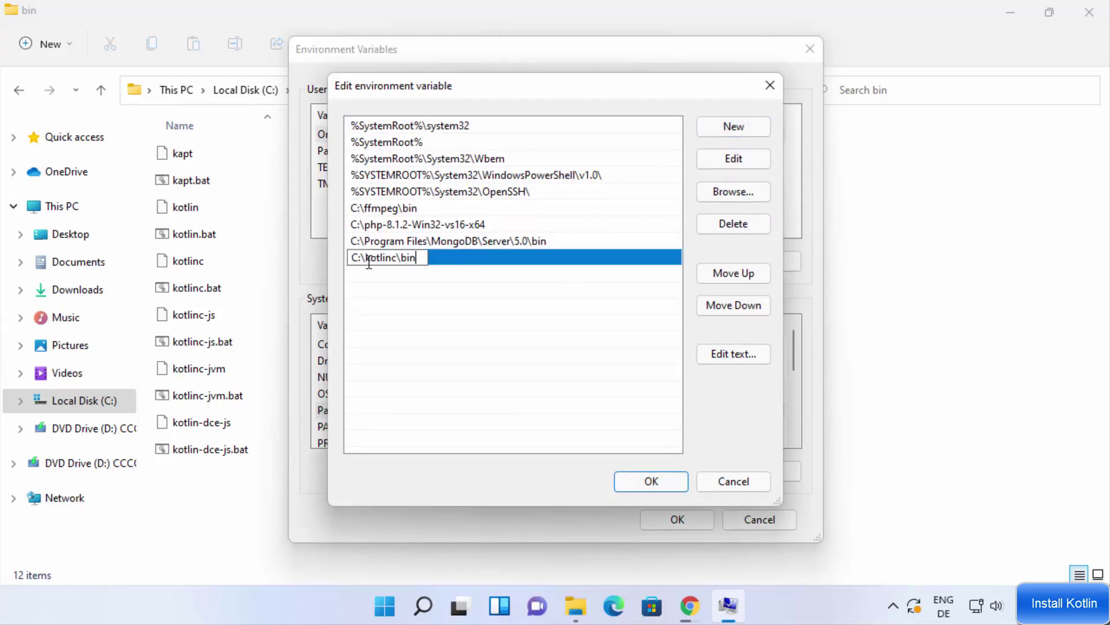
key("Return")
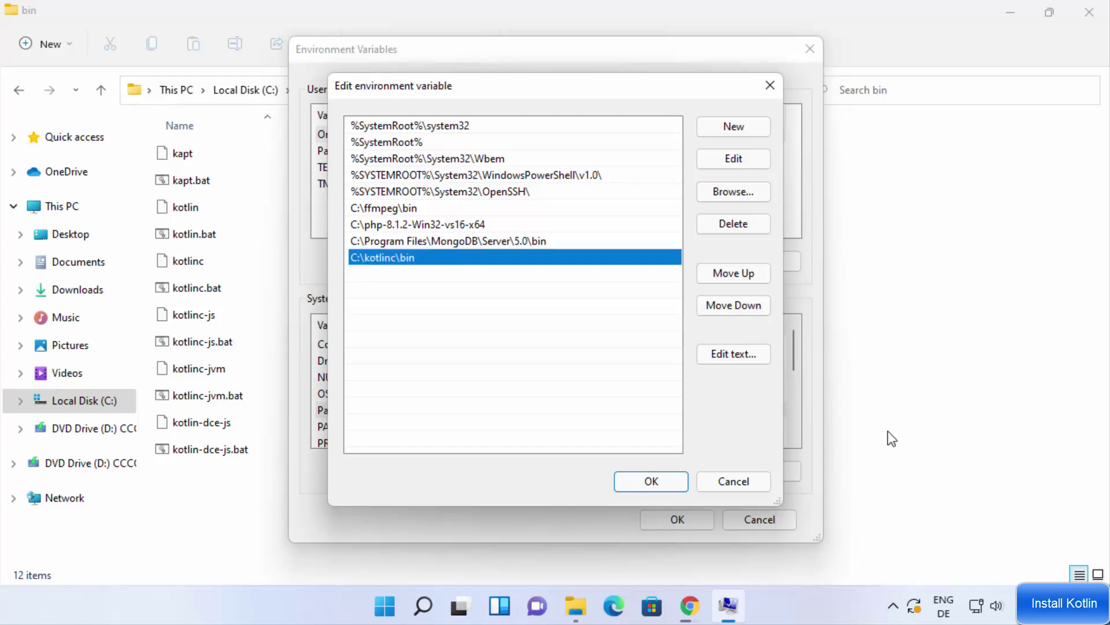
key("Return")
key("Return")
- Compare the bin folder's path with the new Path entry and accept the changes in all environment variable and system property dialogs
left_click(485, 89)
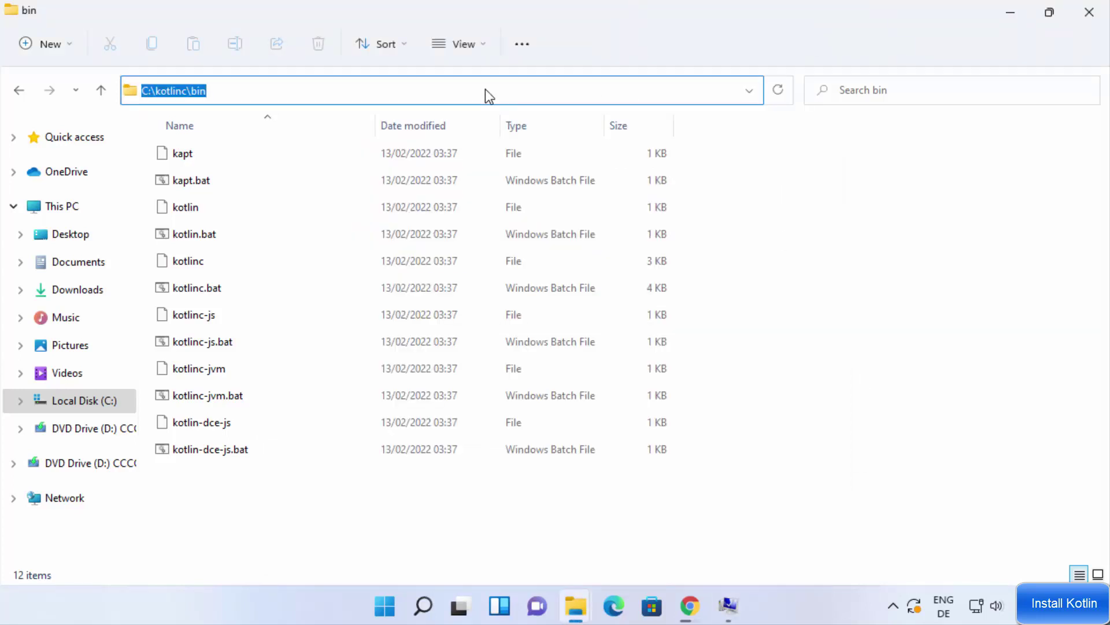
left_click(728, 605)
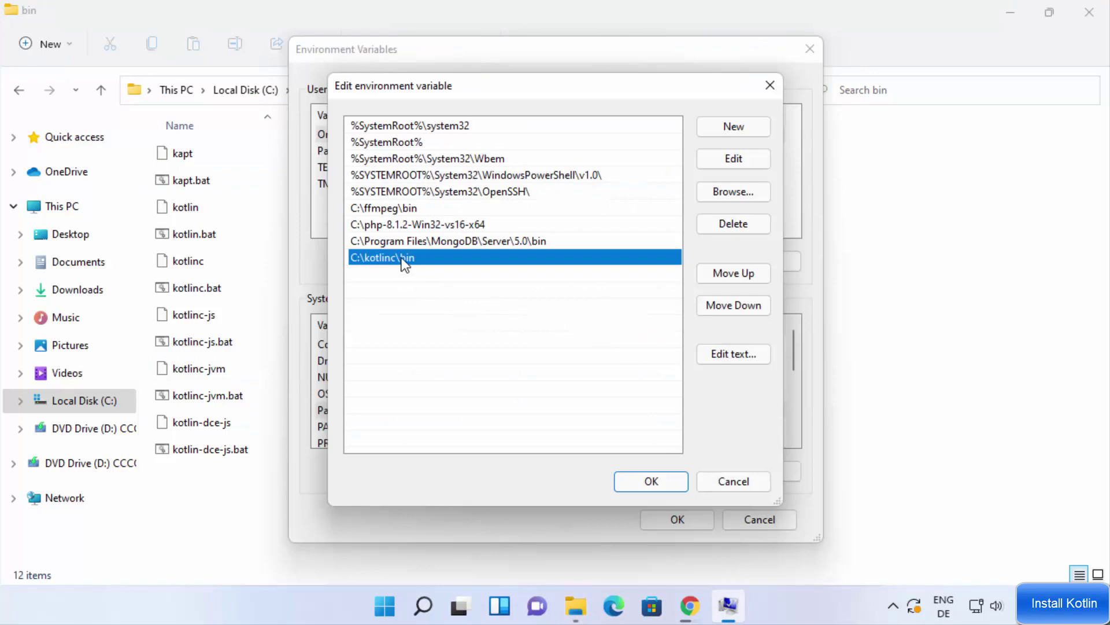
left_click(642, 483)
left_click(678, 517)
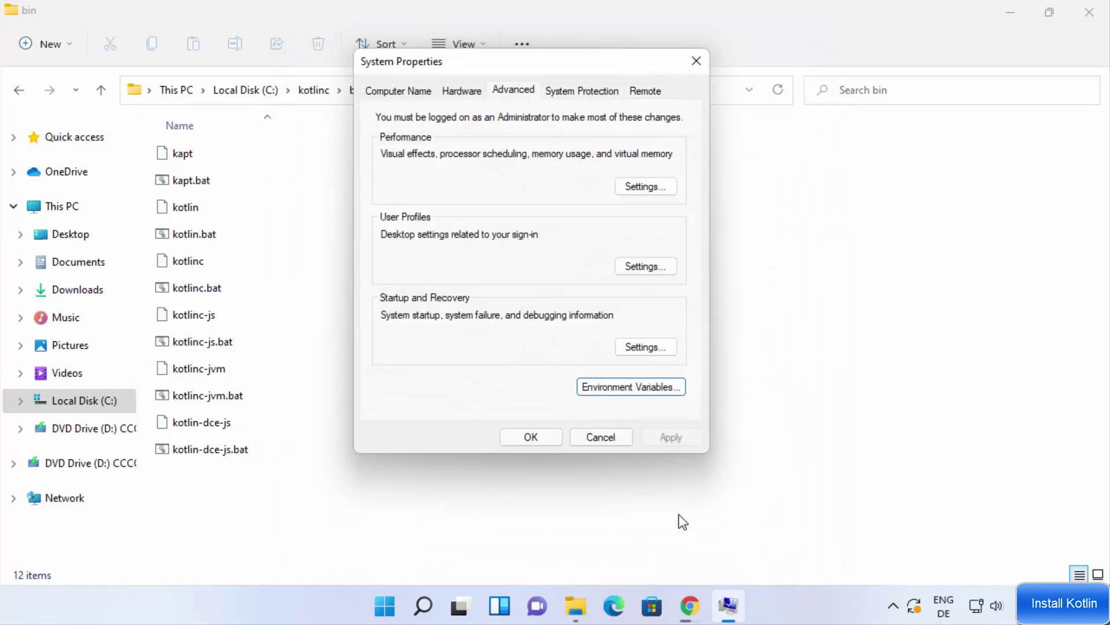
left_click(530, 436)
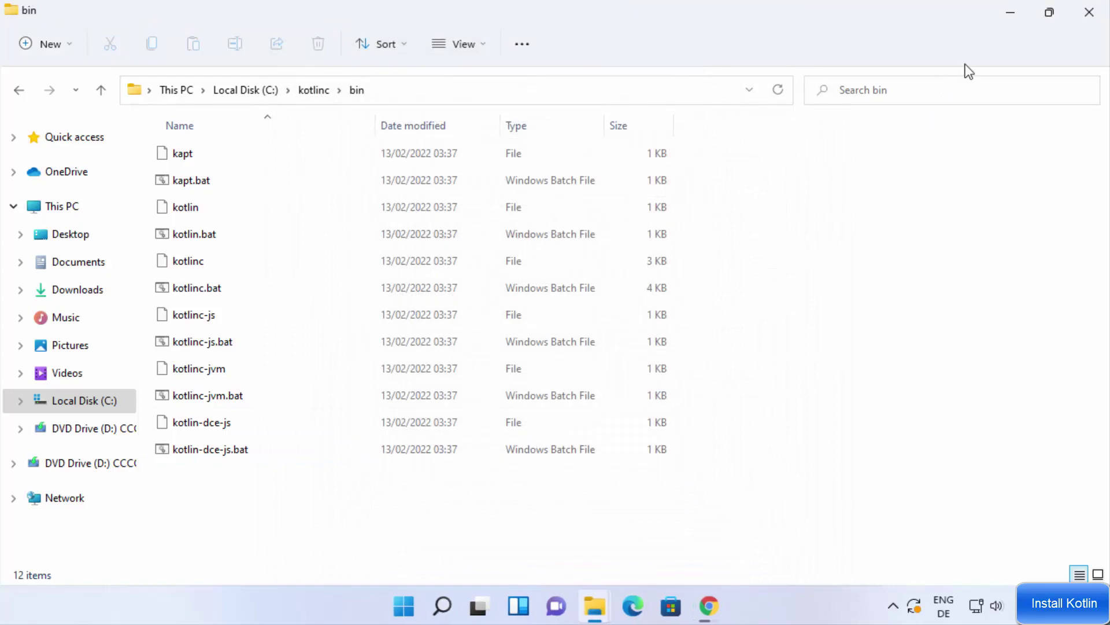
- Minimize the File Explorer and browser windows, search for "cmd" and open Command Prompt
left_click(1012, 17)
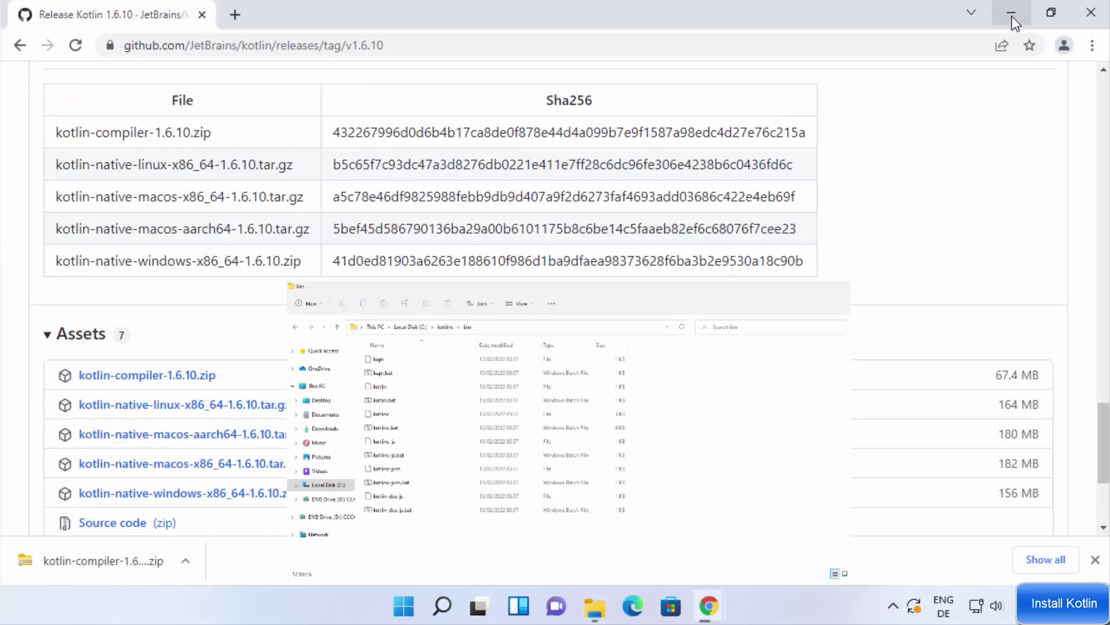
left_click(1012, 17)
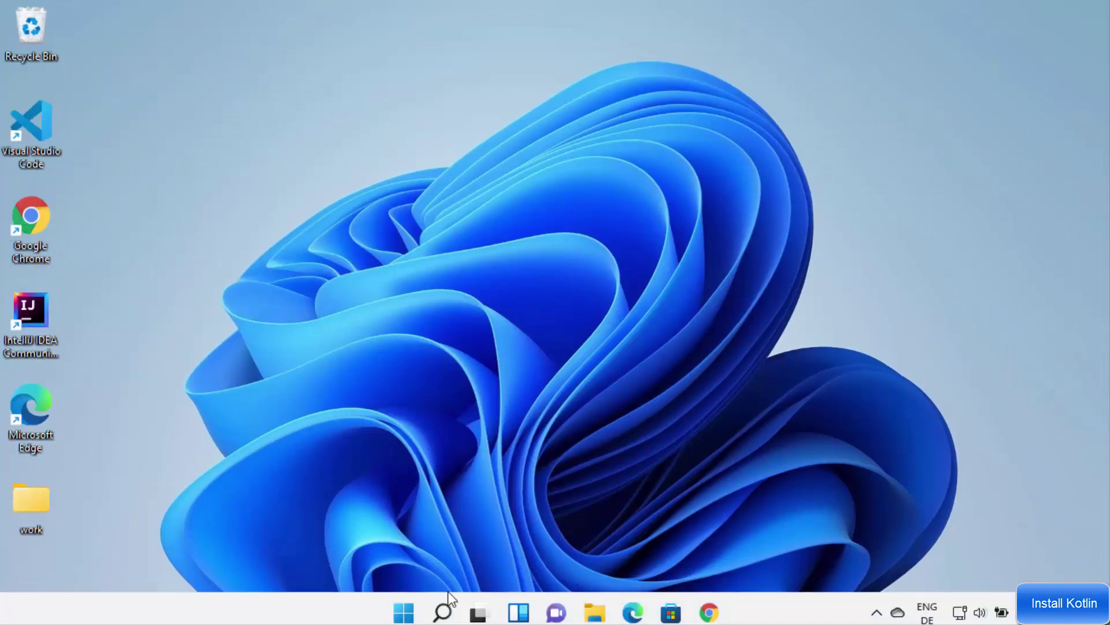
left_click(443, 612)
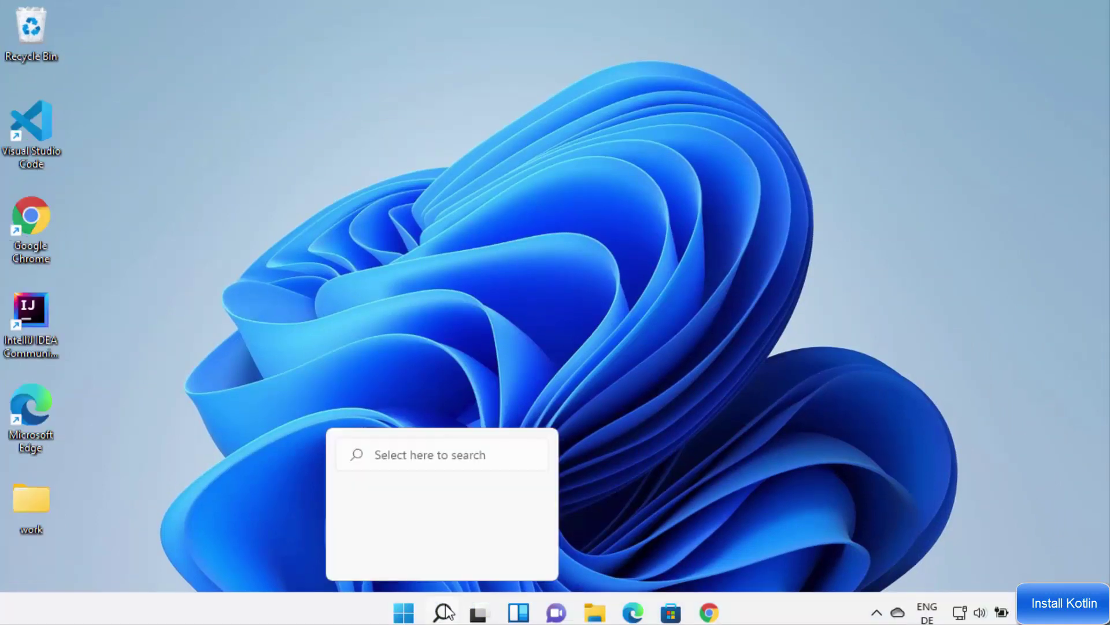
left_click(444, 612)
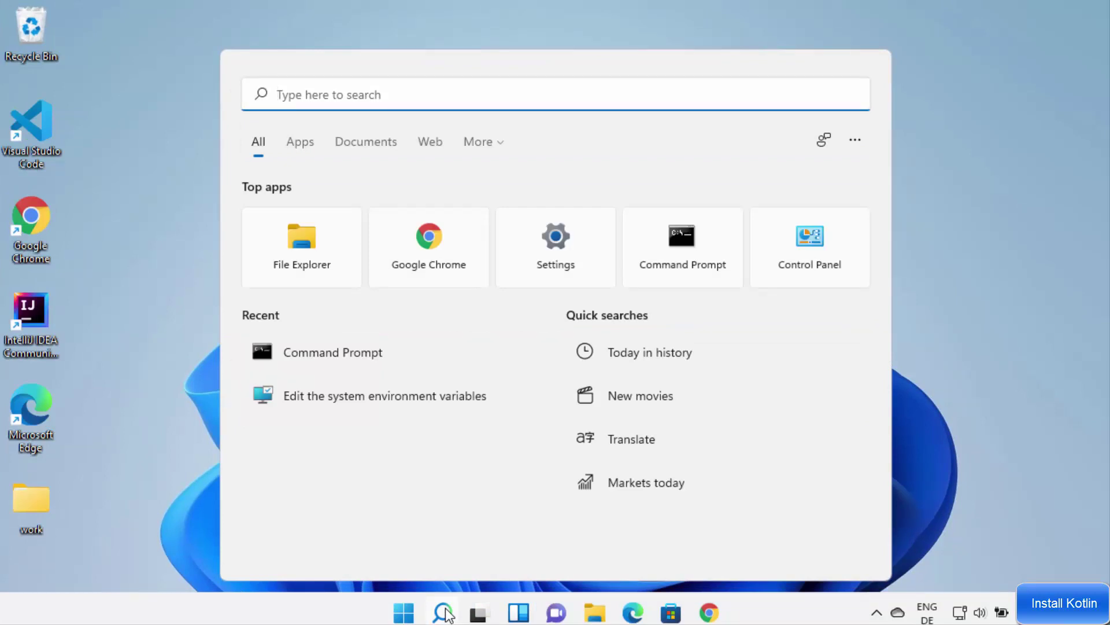
type("c")
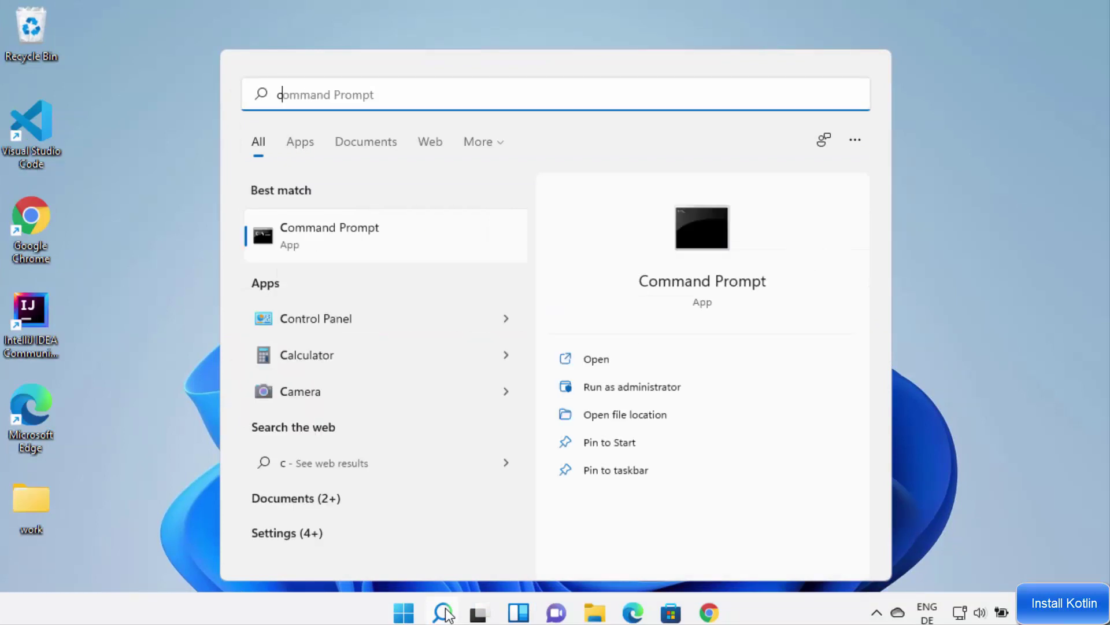
type("md")
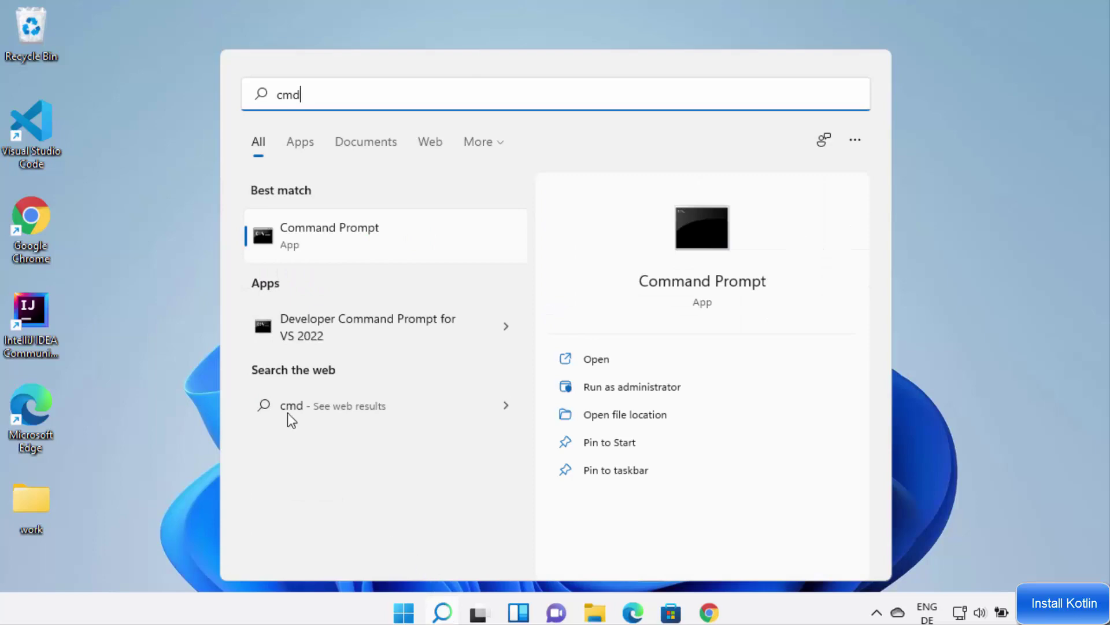
left_click(308, 238)
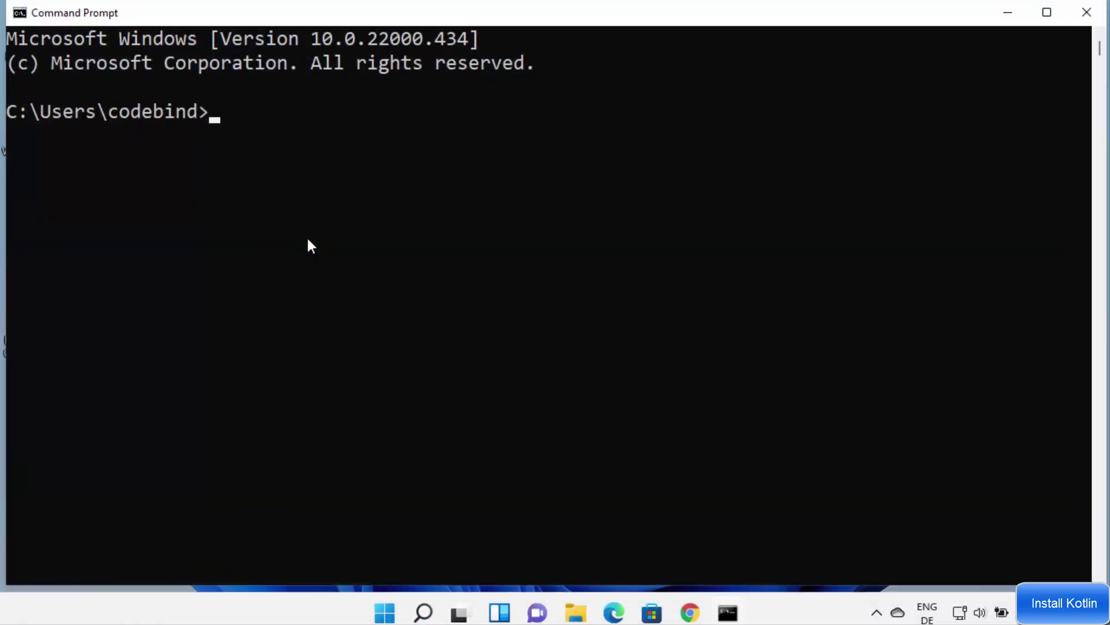
- Check the installed Kotlin version in Command Prompt with kotlin -version
left_click(363, 191)
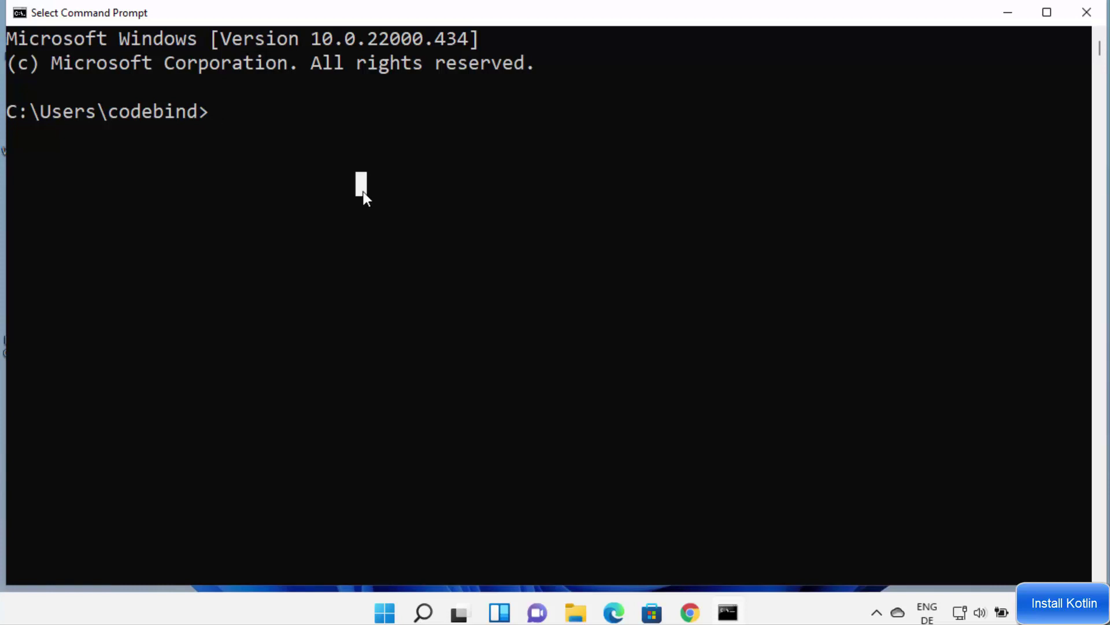
type("kotlin -version")
key("Return")
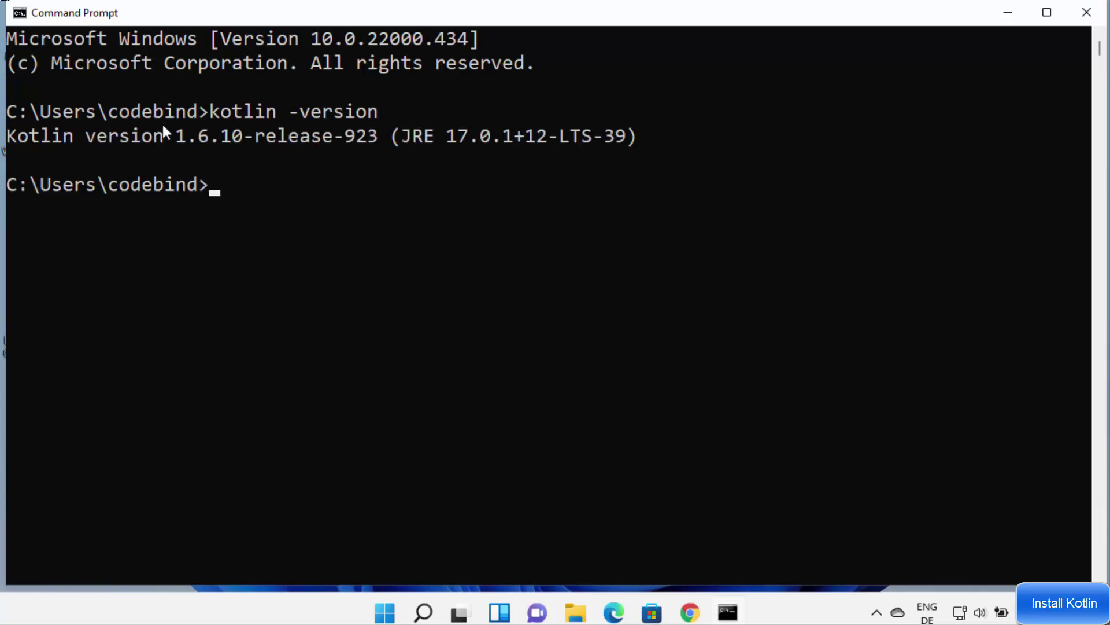
left_click(331, 163)
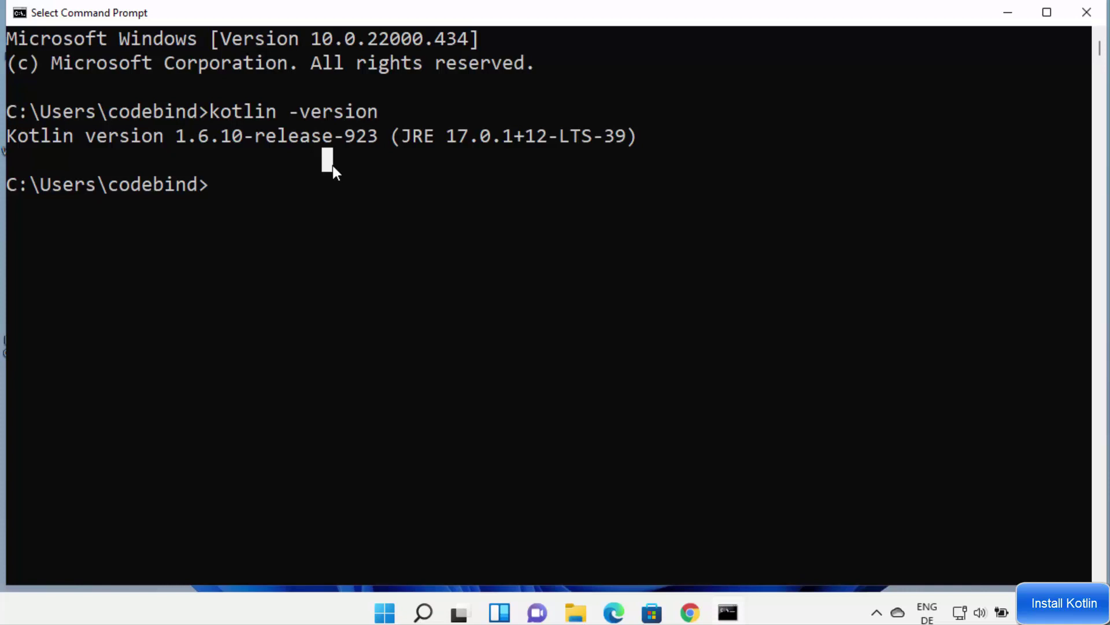